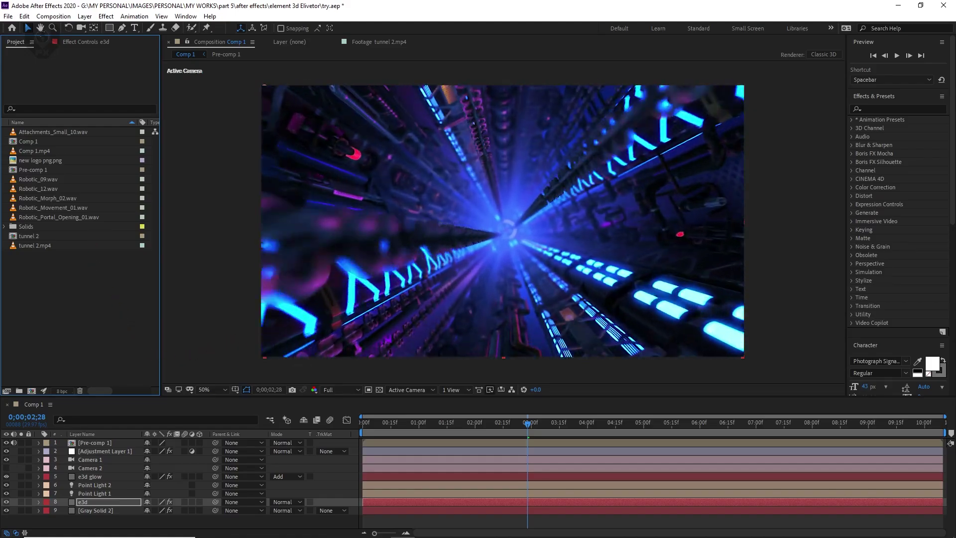
Create a six-second composition named "element 3d" with the HDTV 1080 29.97 preset.
left_click(239, 343)
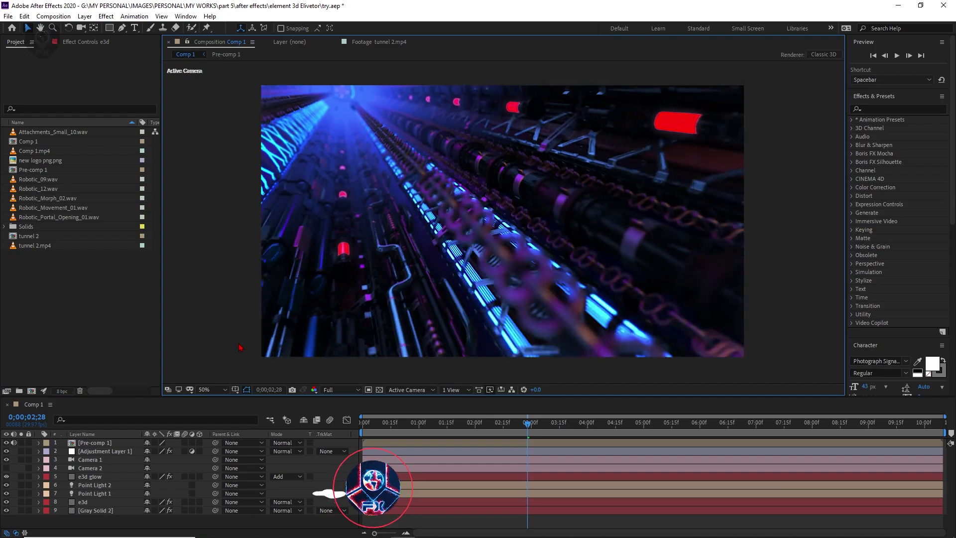
left_click(94, 344)
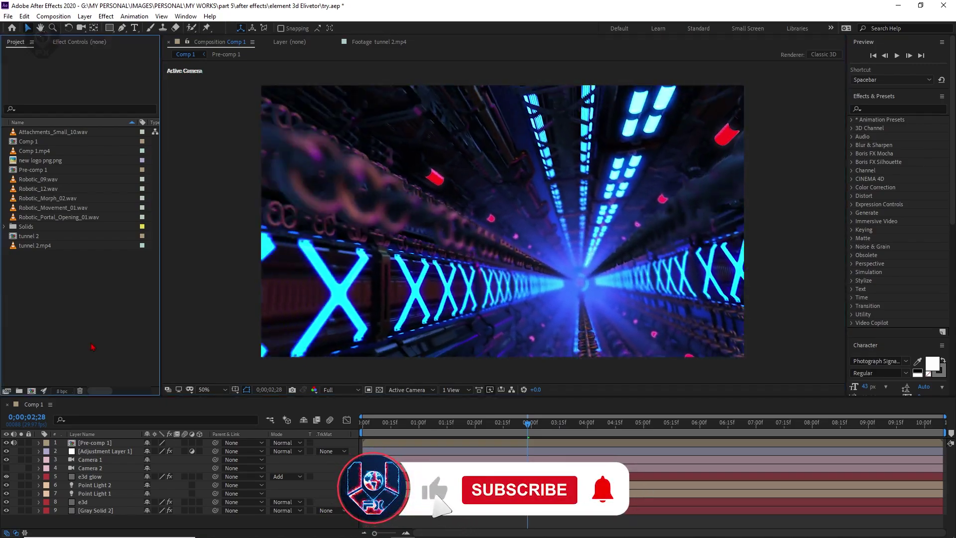
left_click(31, 390)
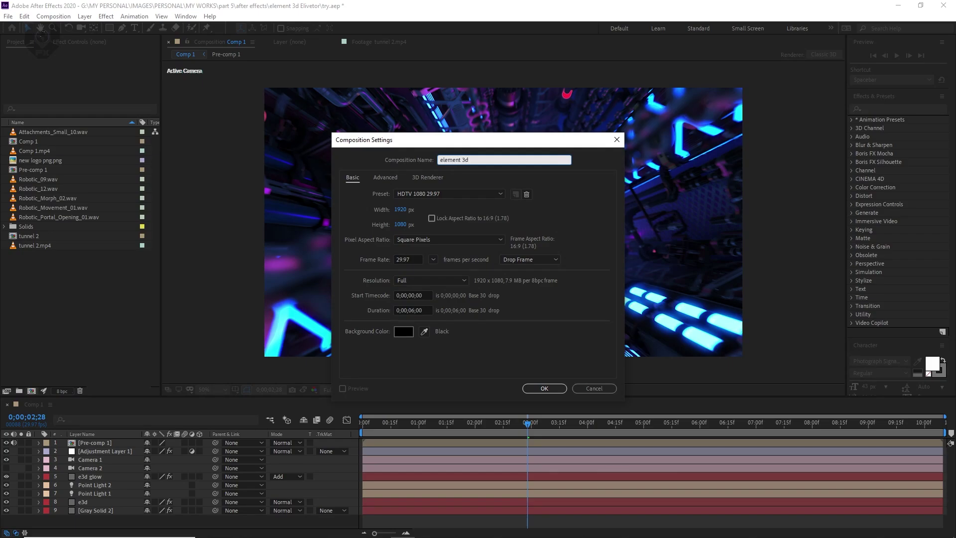
key("Return")
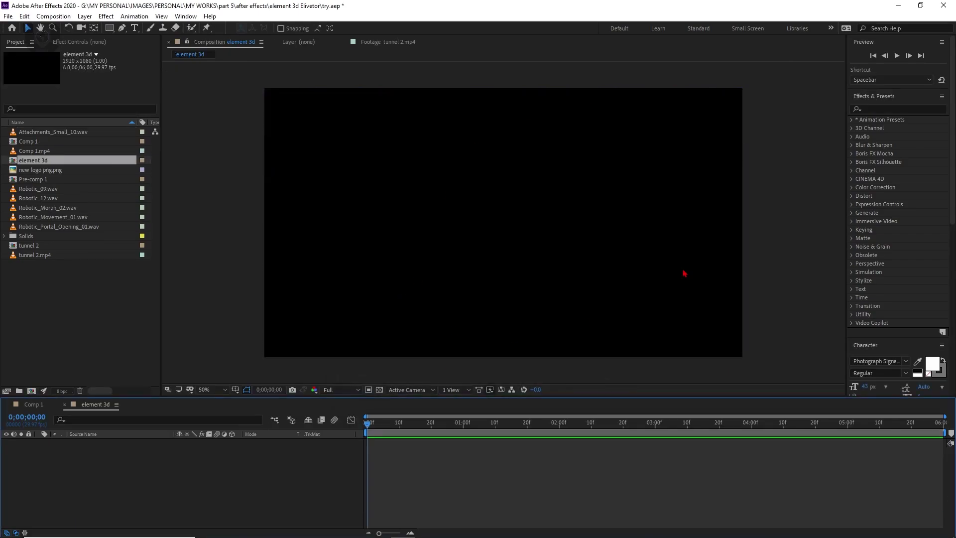
Add a black 1920 x 1080 solid layer named "e3d" to the composition.
right_click(177, 503)
mouse_move(202, 389)
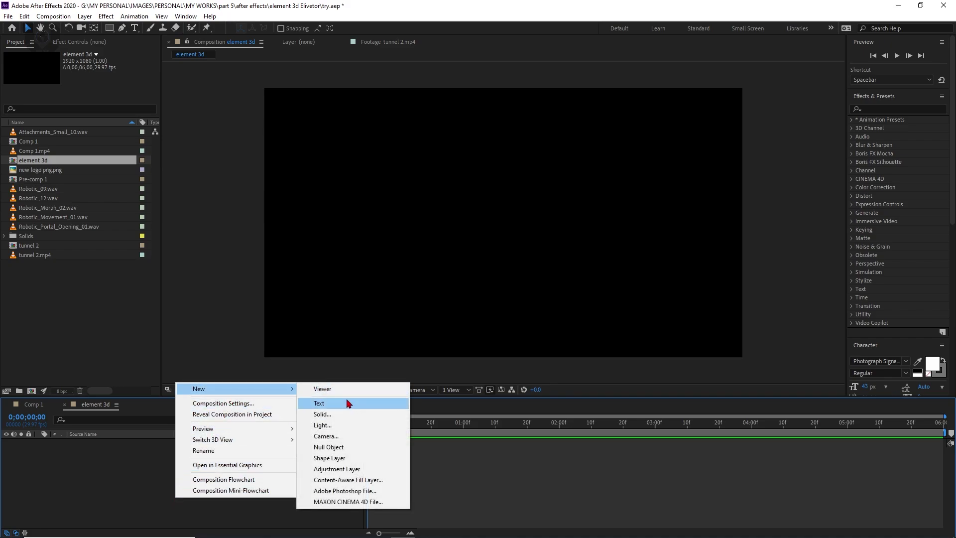
left_click(345, 414)
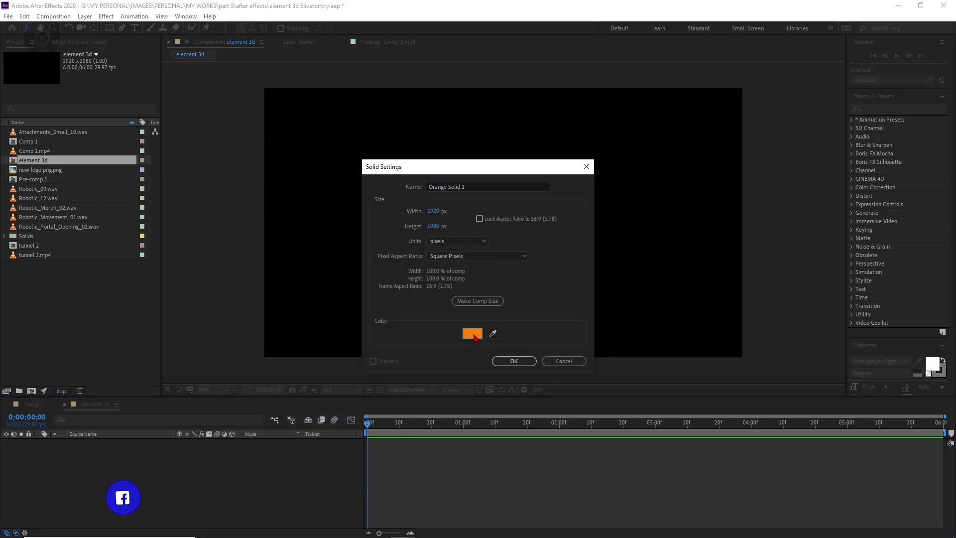
left_click(472, 332)
left_click_drag(90, 299, 13, 369)
left_click(261, 197)
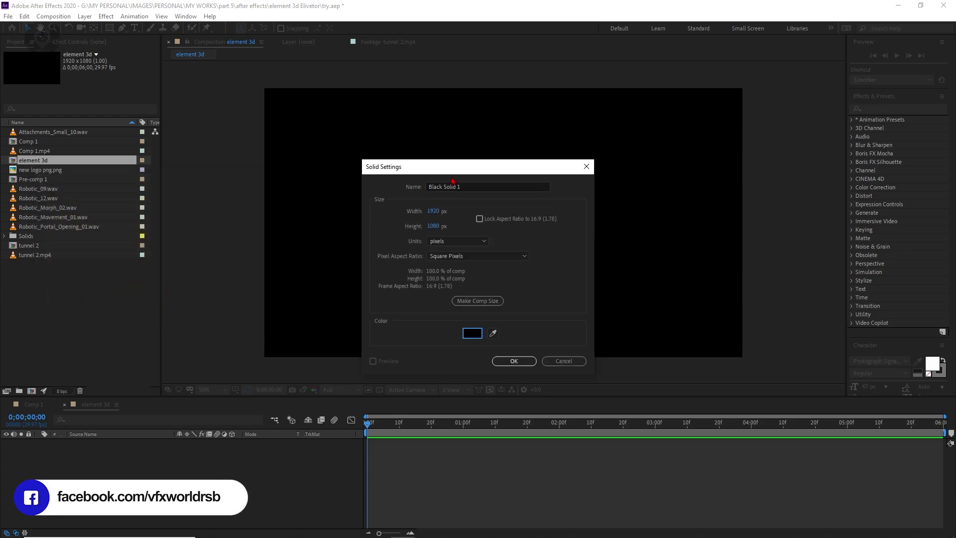
type("3d")
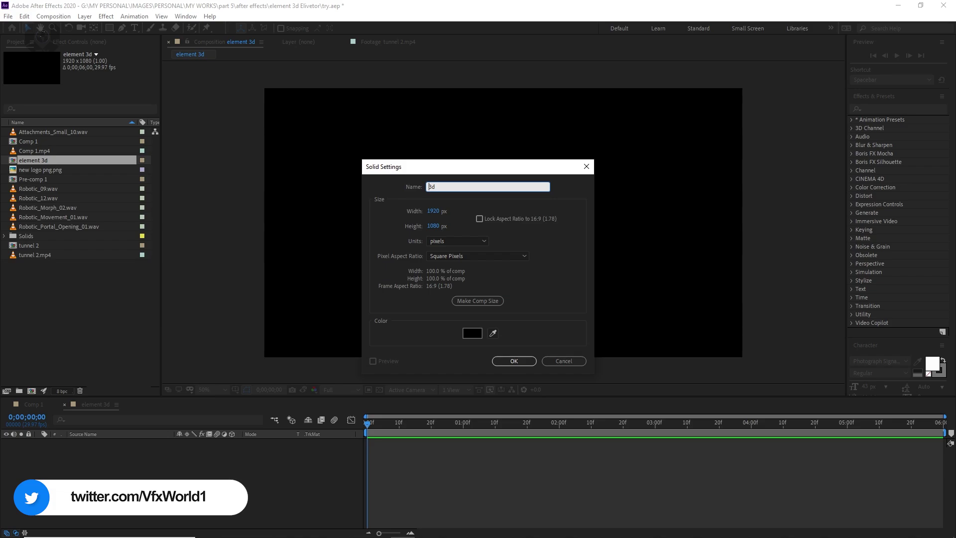
key("Home")
type("e")
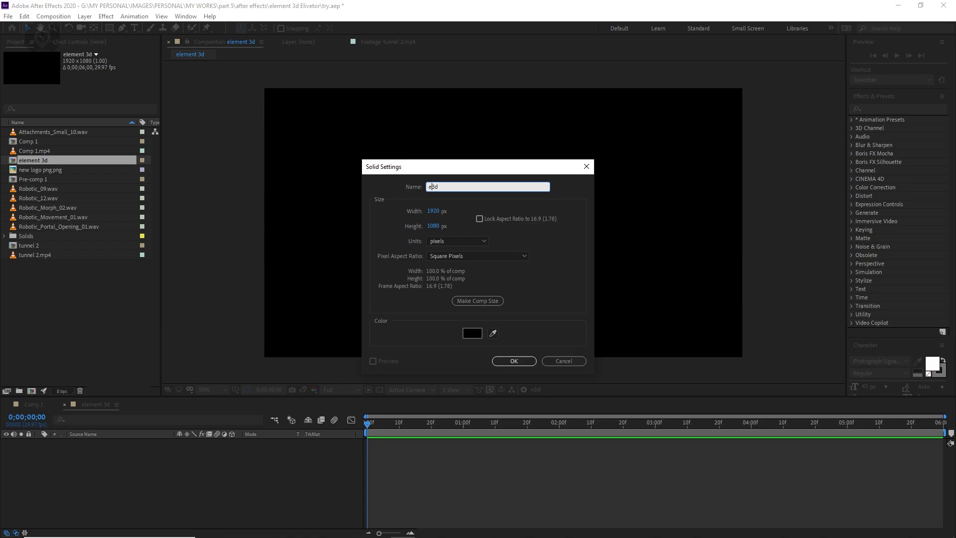
left_click(509, 362)
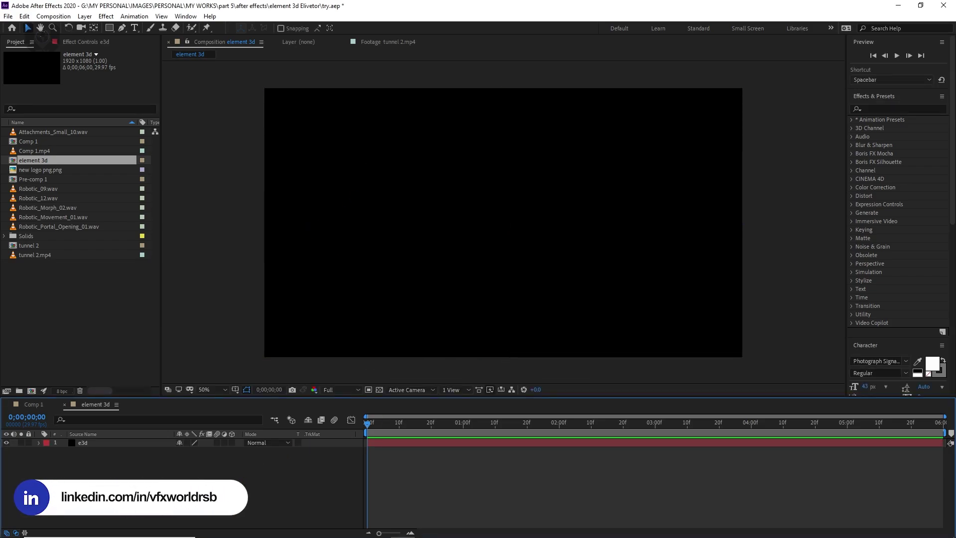
Apply the Video Copilot Element effect to the e3d layer.
left_click(112, 442)
right_click(106, 441)
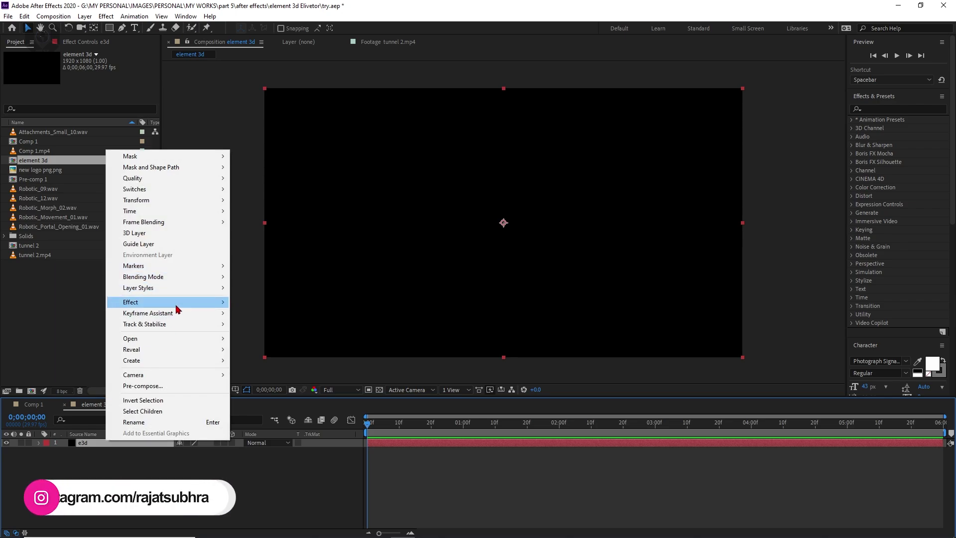
mouse_move(175, 302)
mouse_move(293, 302)
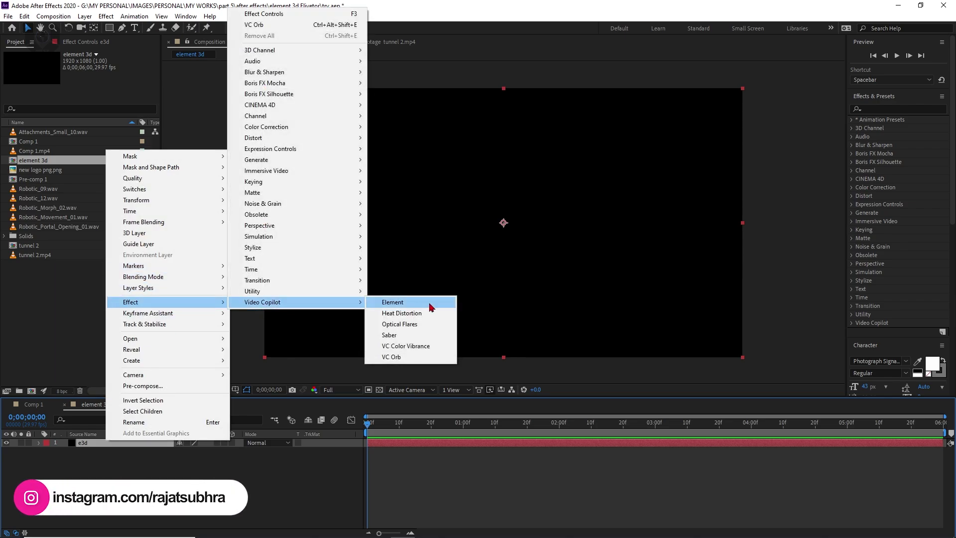
left_click(431, 304)
left_click(199, 478)
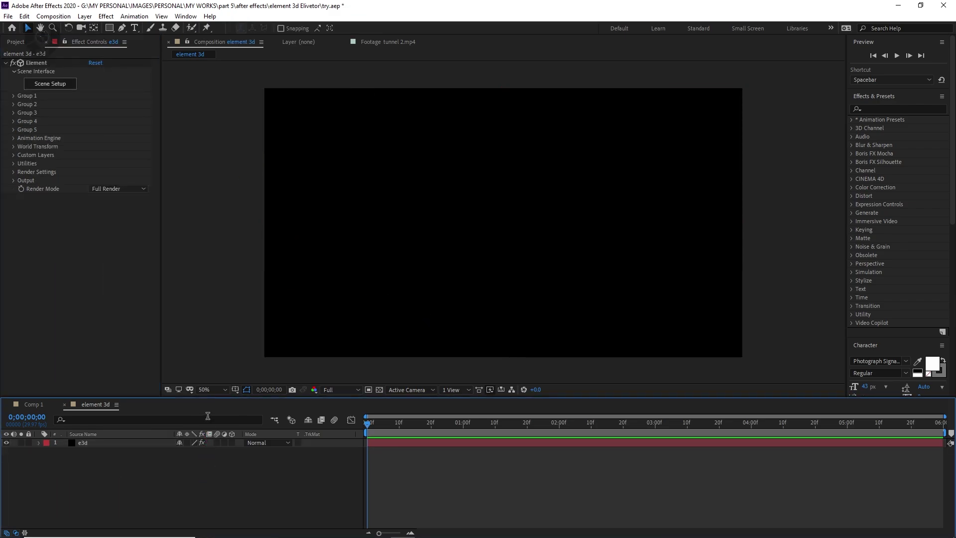
Open the Element effect's Scene Setup and add a plane model to the scene.
left_click(213, 390)
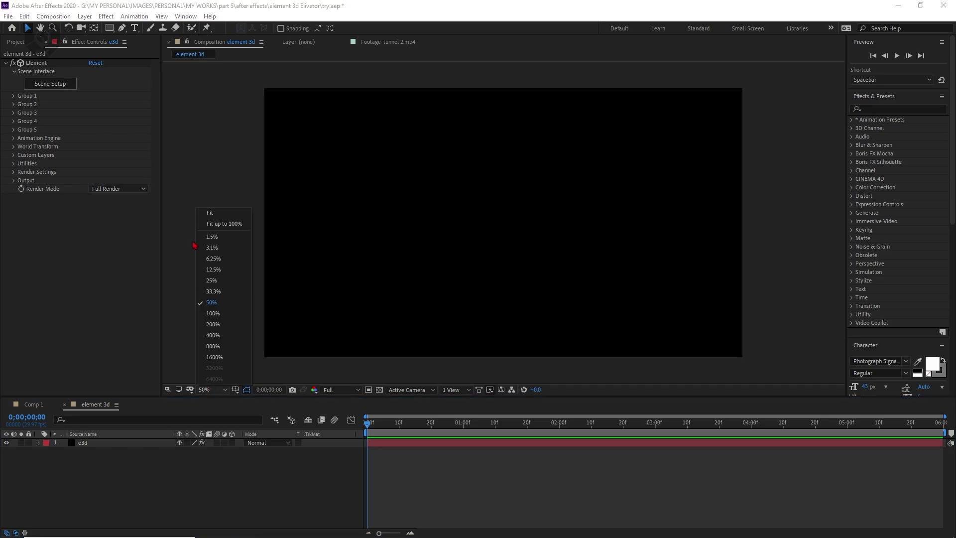
left_click(209, 213)
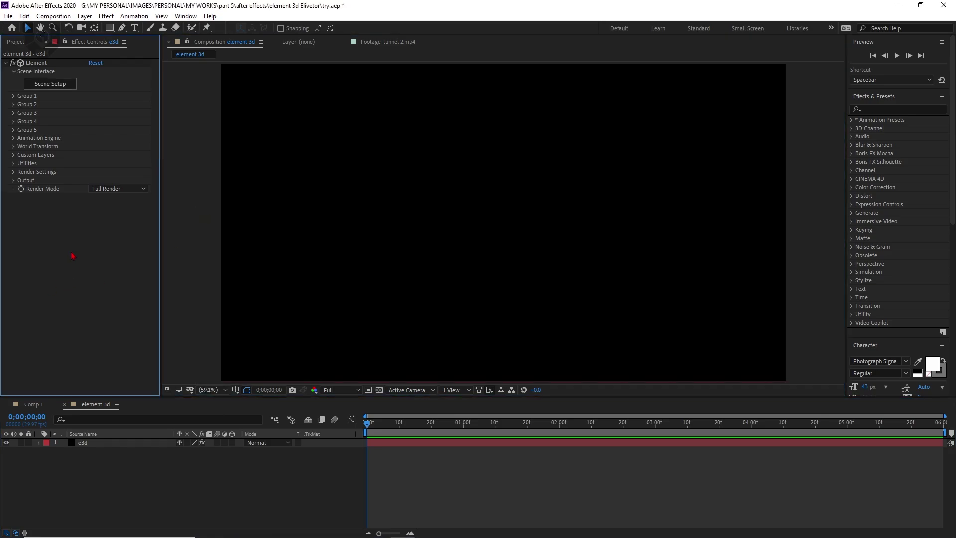
left_click(69, 87)
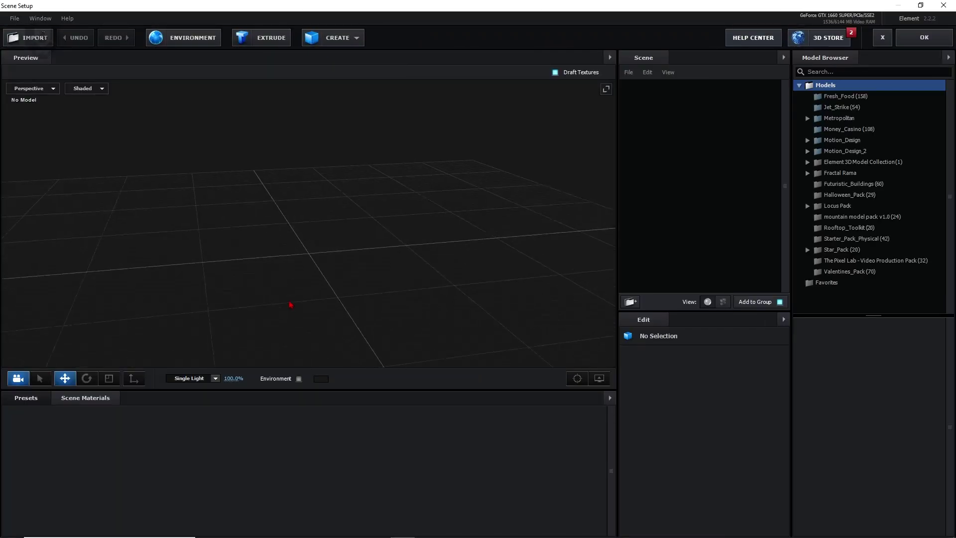
left_click_drag(289, 304, 191, 242)
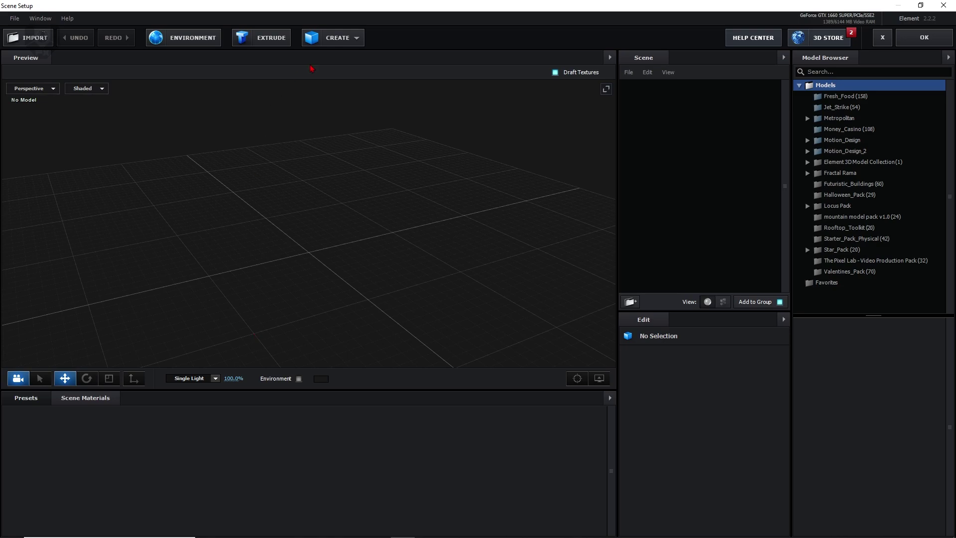
left_click(332, 37)
left_click(464, 60)
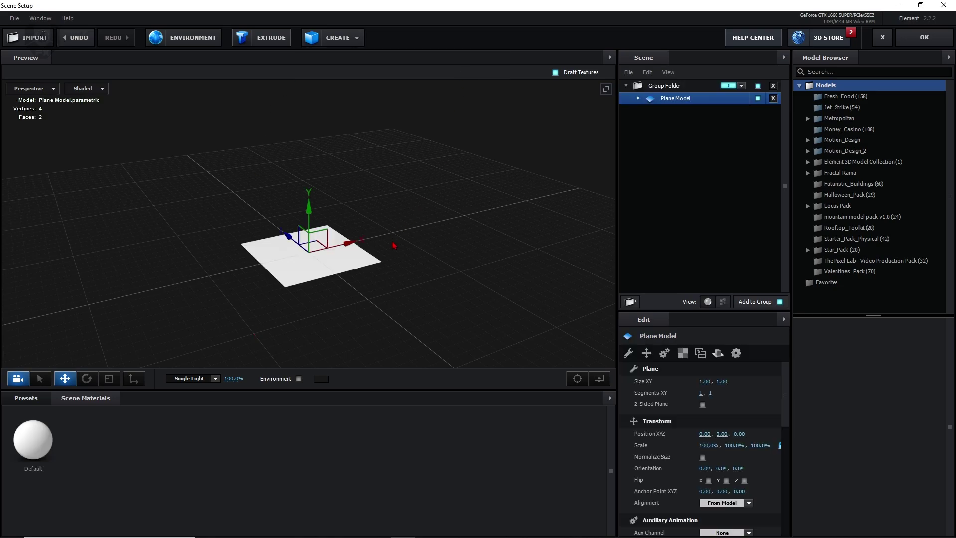
Rotate the plane upright to an orientation of 270°, 0°, 0°.
scroll(335, 267, "up", 3)
key("e")
key("r")
key("e")
left_click_drag(339, 227, 358, 287)
key("w")
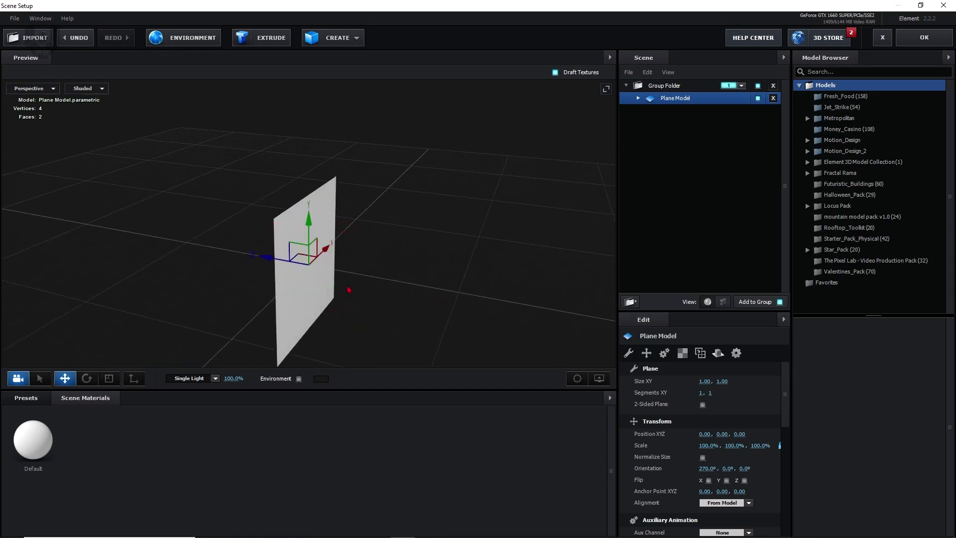
left_click_drag(308, 223, 310, 167)
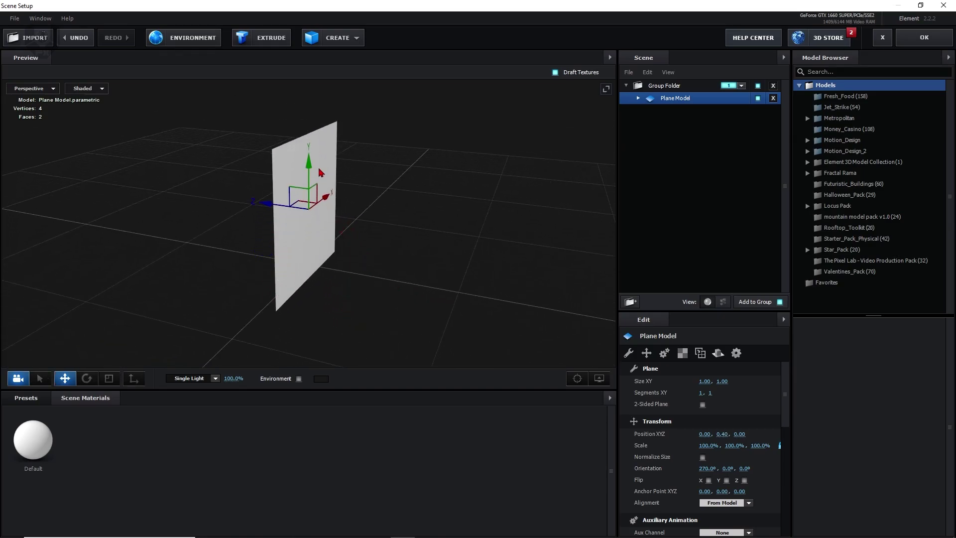
key("ctrl+z")
left_click_drag(310, 232, 311, 295)
key("ctrl+z")
left_click_drag(327, 248, 349, 221)
key("ctrl+z")
Move the upright plane along the Z axis to about 1.03 and make it two-sided.
left_click_drag(340, 273, 356, 294)
left_click_drag(264, 260, 120, 248)
left_click_drag(294, 311, 275, 324)
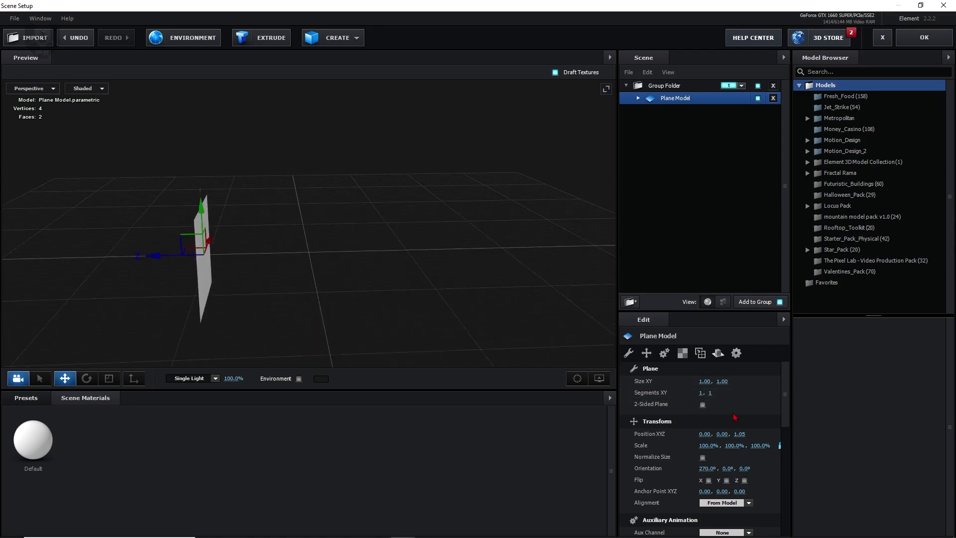
left_click_drag(355, 300, 241, 317)
scroll(309, 303, "down", 2)
scroll(242, 316, "up", 2)
Scale the plane uniformly to about 202.9%.
key("e")
key("r")
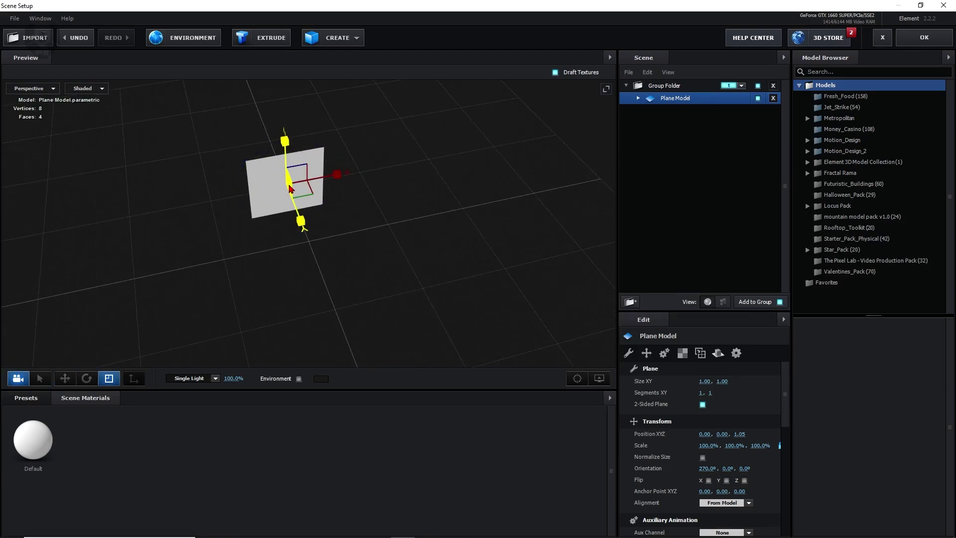
left_click_drag(296, 187, 331, 177)
Duplicate the plane and move the copy to the opposite side, to about -1.00 on the Z axis.
key("w")
left_click_drag(302, 248, 353, 250)
right_click_drag(353, 249, 240, 238)
left_click_drag(327, 301, 345, 272)
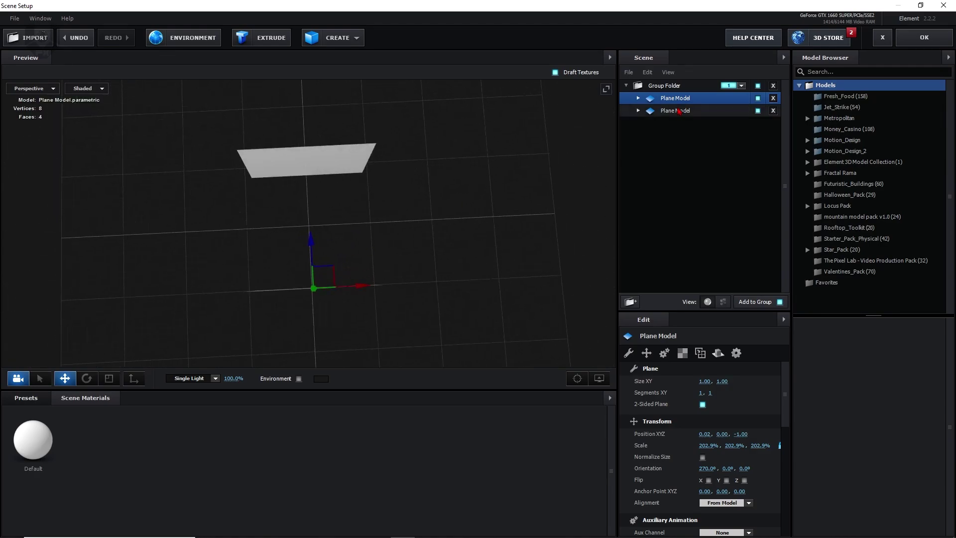
Duplicate both planes together and rotate the pair 90° about the vertical axis to form a four-sided box.
left_click(677, 111, "ctrl")
key("e")
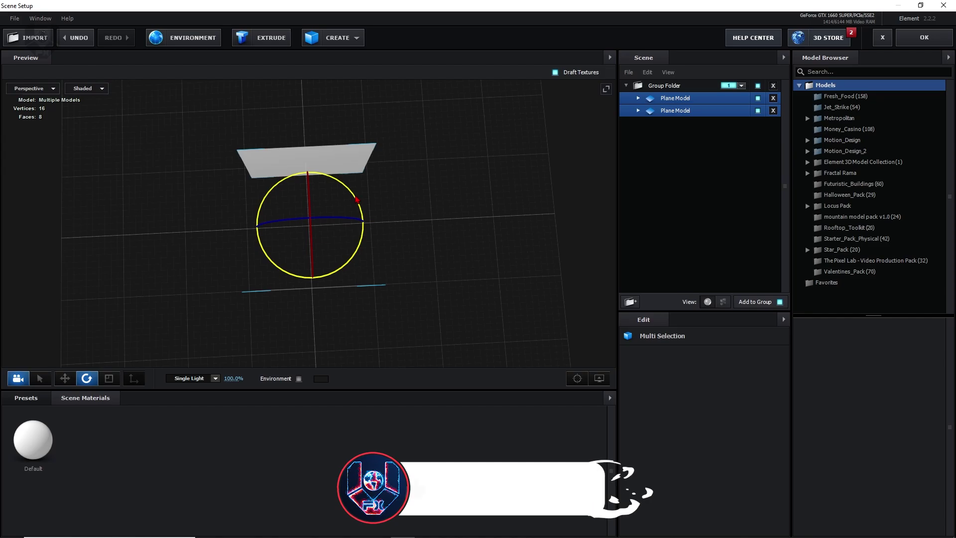
key("ctrl+d")
left_click_drag(353, 194, 386, 283)
left_click_drag(453, 260, 512, 241)
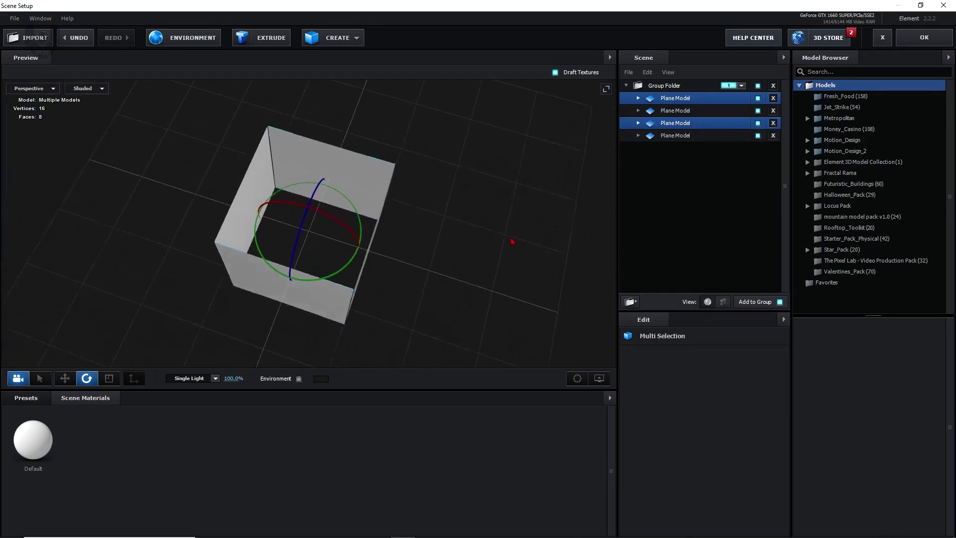
Group all four plane models into a new folder inside the existing group folder.
scroll(338, 275, "up", 4)
scroll(384, 289, "down", 2)
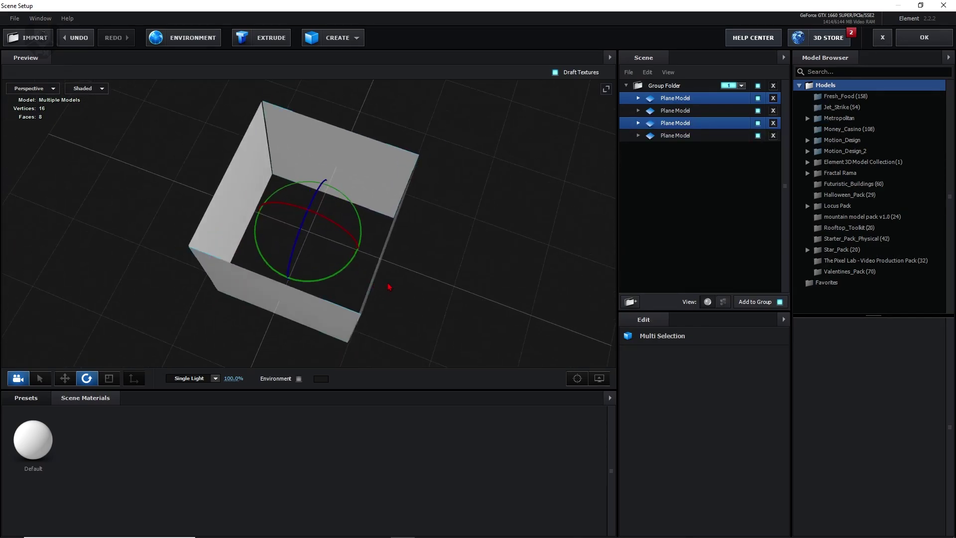
left_click_drag(389, 286, 404, 218)
left_click_drag(533, 151, 468, 174)
scroll(366, 199, "up", 4)
scroll(367, 198, "down", 2)
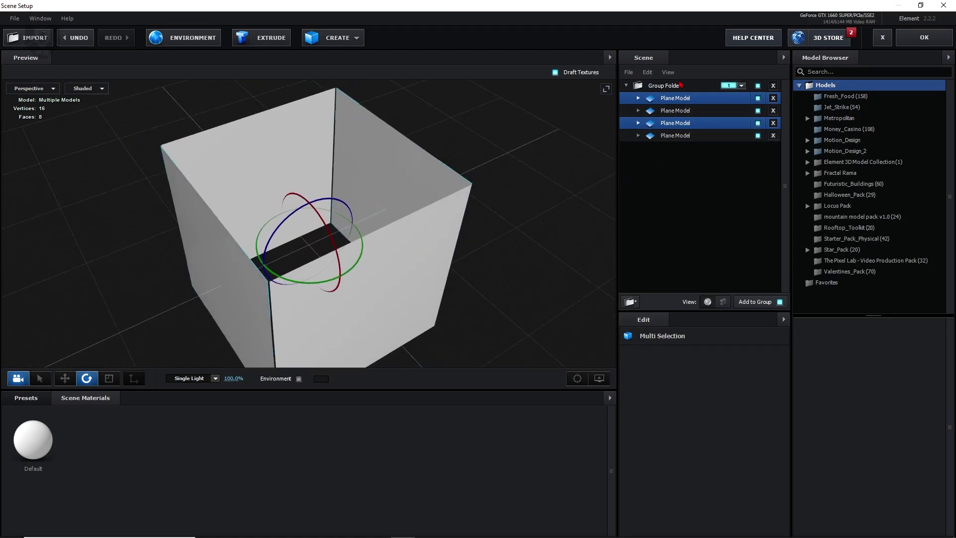
left_click(679, 85)
left_click(699, 100)
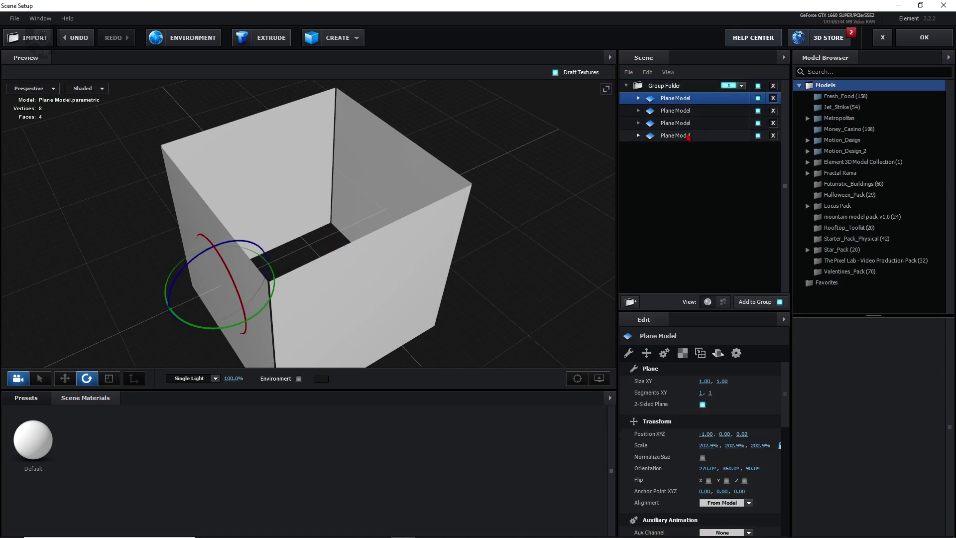
left_click(688, 137, "shift")
left_click_drag(671, 196, 630, 302)
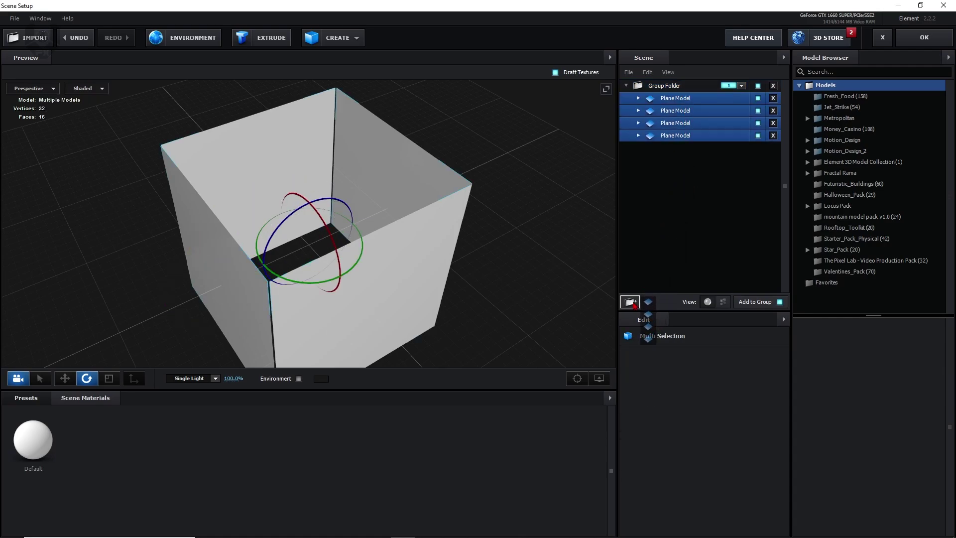
Rename the folder holding the four planes to "cube" and collapse it.
right_click(677, 100)
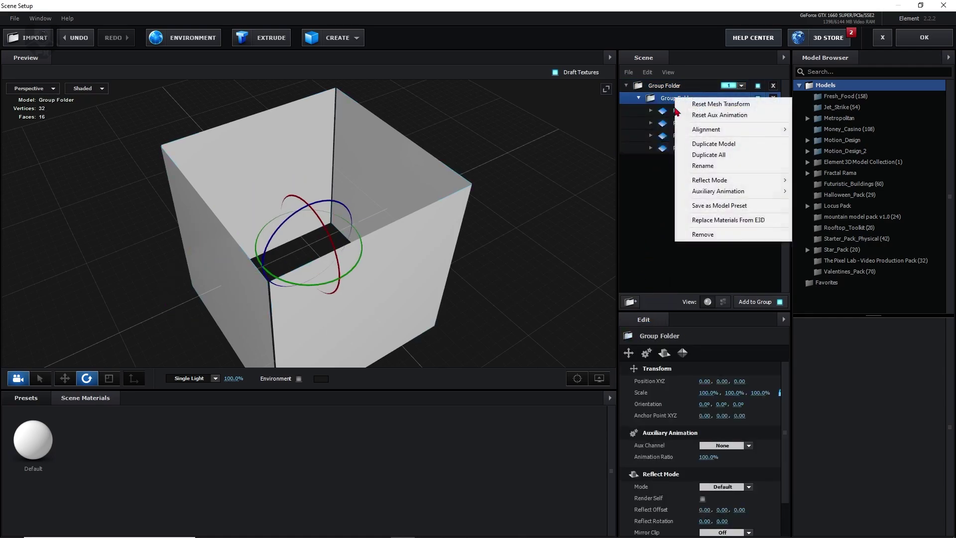
left_click(694, 165)
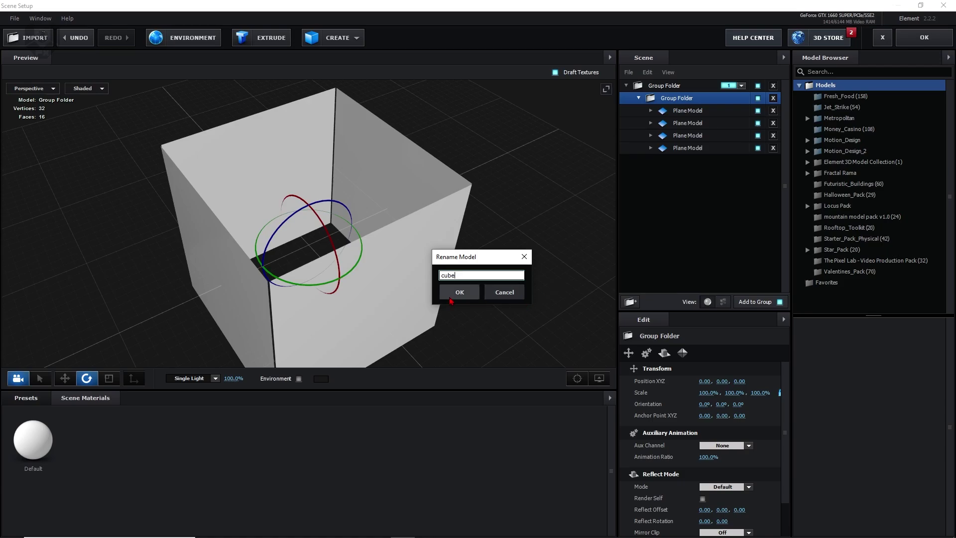
left_click(452, 295)
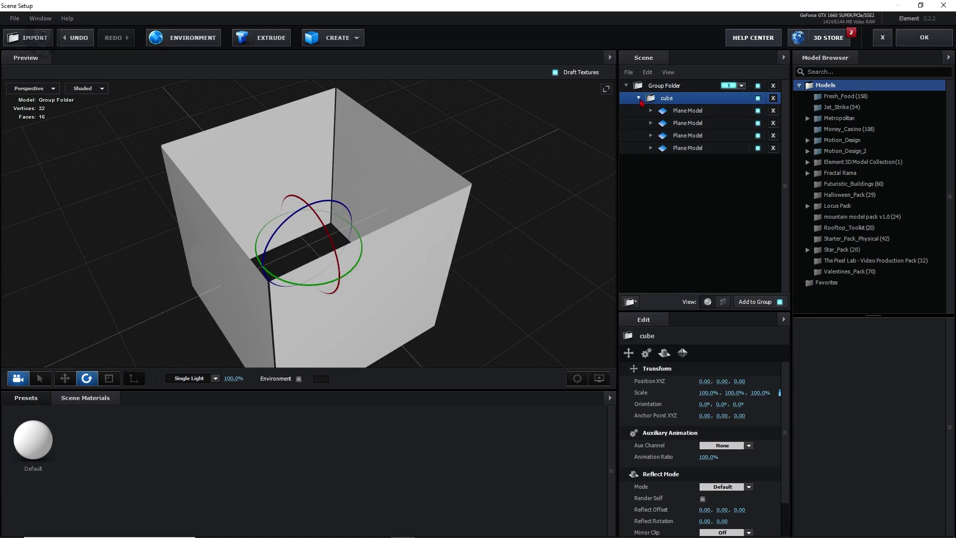
left_click(639, 99)
Add the Beam_01 model from the Beams category of the Motion_Design_2 library inside the cube folder.
left_click_drag(400, 287, 404, 246)
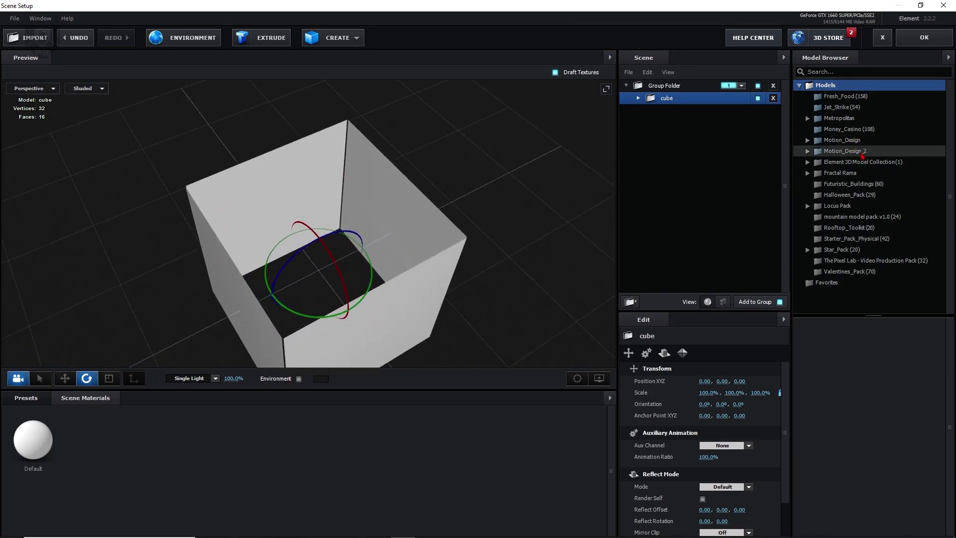
left_click_drag(430, 186, 446, 258)
scroll(402, 234, "up", 5)
left_click_drag(468, 331, 393, 262)
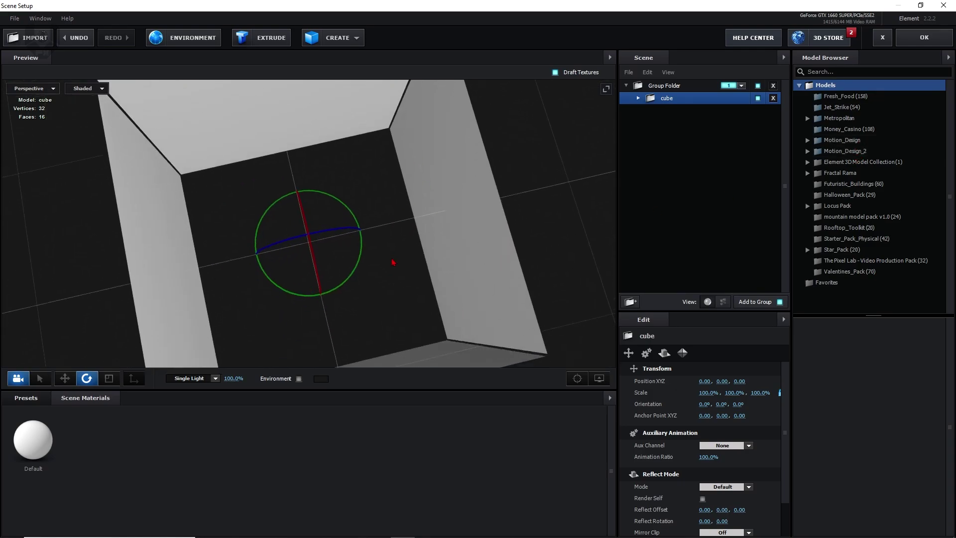
left_click(839, 155)
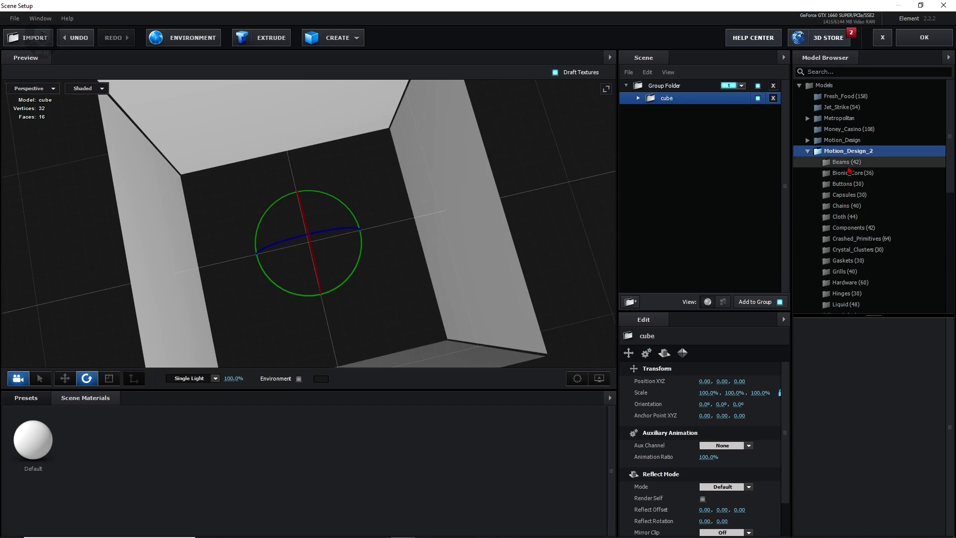
left_click(847, 164)
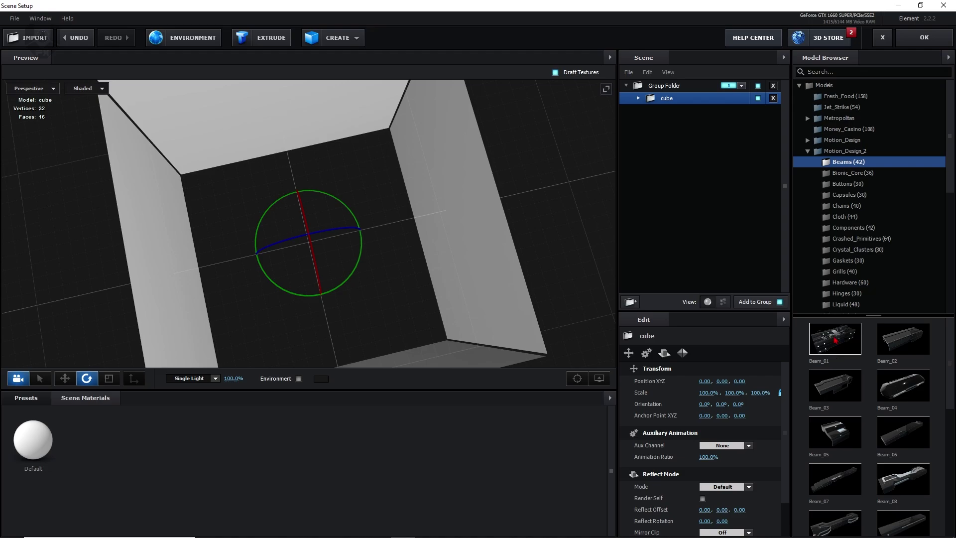
left_click(835, 341)
scroll(401, 323, "down", 3)
left_click_drag(416, 284, 439, 333)
scroll(344, 259, "up", 4)
Place Beam_01 against one wall of the box at about 1.02 on Z and scale it uniformly to about 51.5%.
key("w")
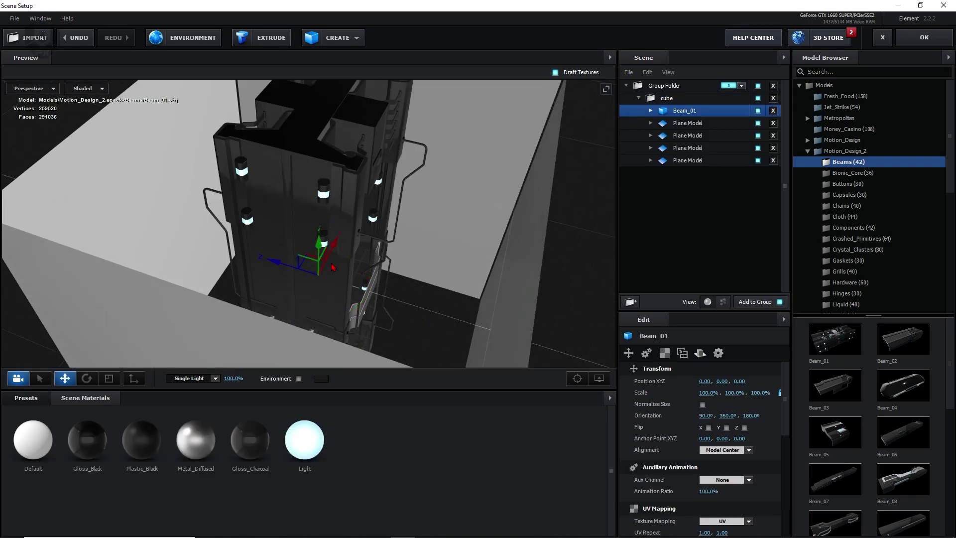
left_click_drag(292, 269, 174, 232)
scroll(278, 237, "down", 3)
left_click_drag(349, 234, 315, 228)
left_click_drag(413, 244, 250, 371)
key("e")
key("r")
left_click_drag(508, 245, 385, 269)
key("w")
left_click_drag(400, 206, 487, 185)
Add the Group_Pipes_08 model from the Tubes_Pipes category and rotate it to stand upright.
scroll(870, 491, "down", 2)
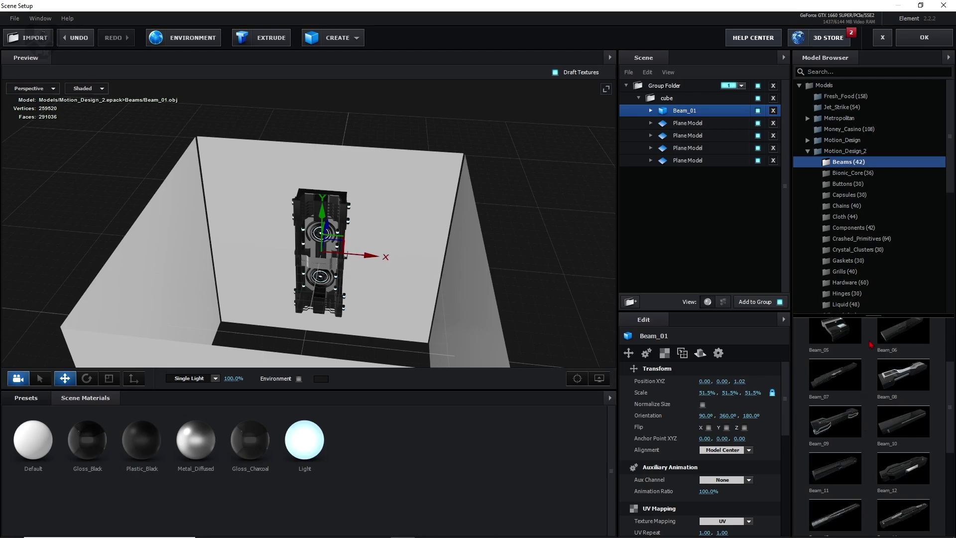
scroll(853, 249, "down", 3)
left_click(853, 284)
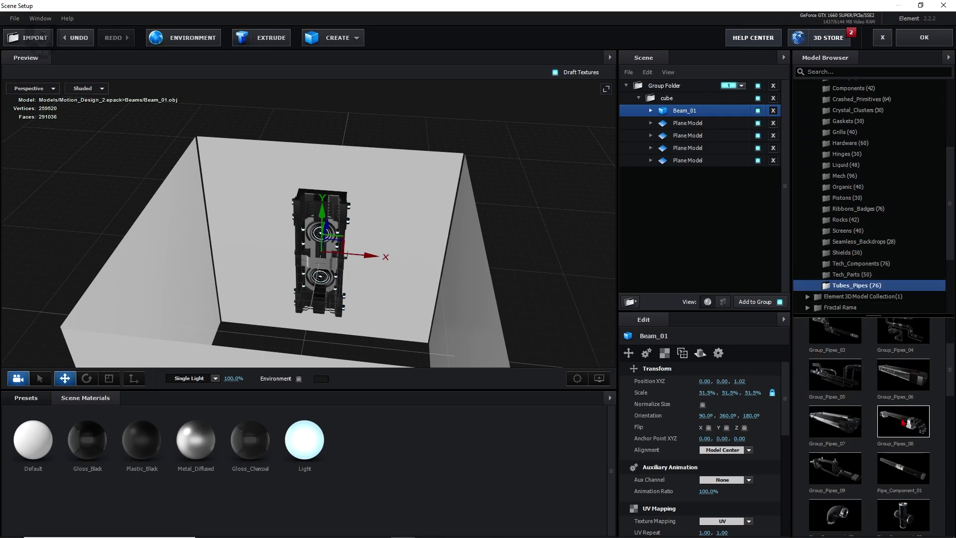
left_click(904, 422)
key("e")
left_click_drag(333, 310, 444, 349, "shift")
left_click_drag(408, 280, 222, 341)
Move Group_Pipes_08 onto the wall beside the beam, to about -0.39 on X and 0.98 on Z.
key("w")
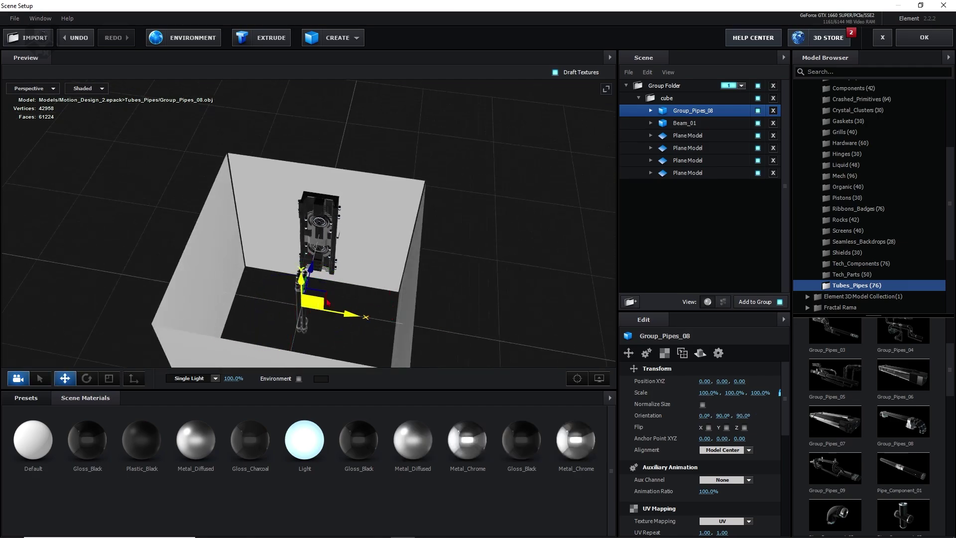
left_click_drag(315, 280, 393, 281)
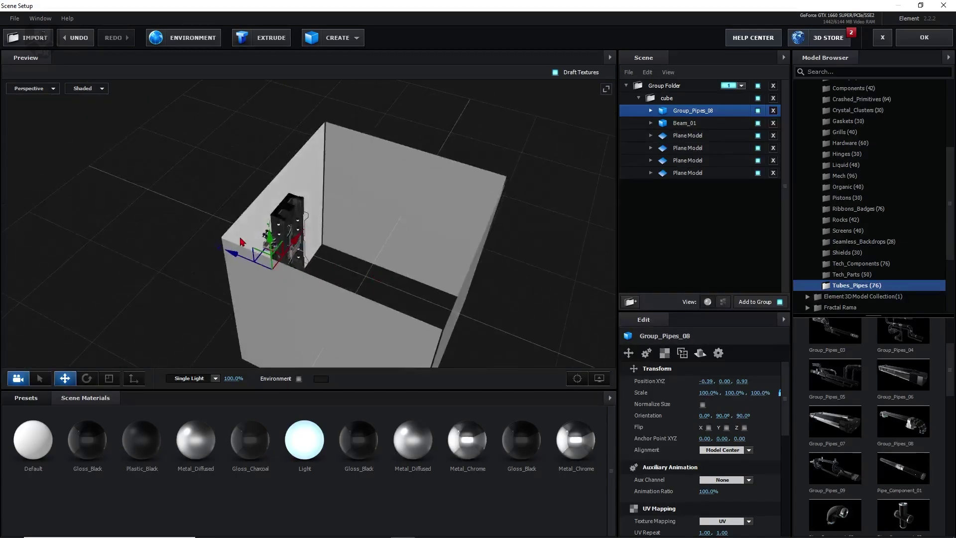
scroll(243, 242, "up", 3)
left_click_drag(245, 244, 322, 263)
left_click_drag(279, 303, 260, 303)
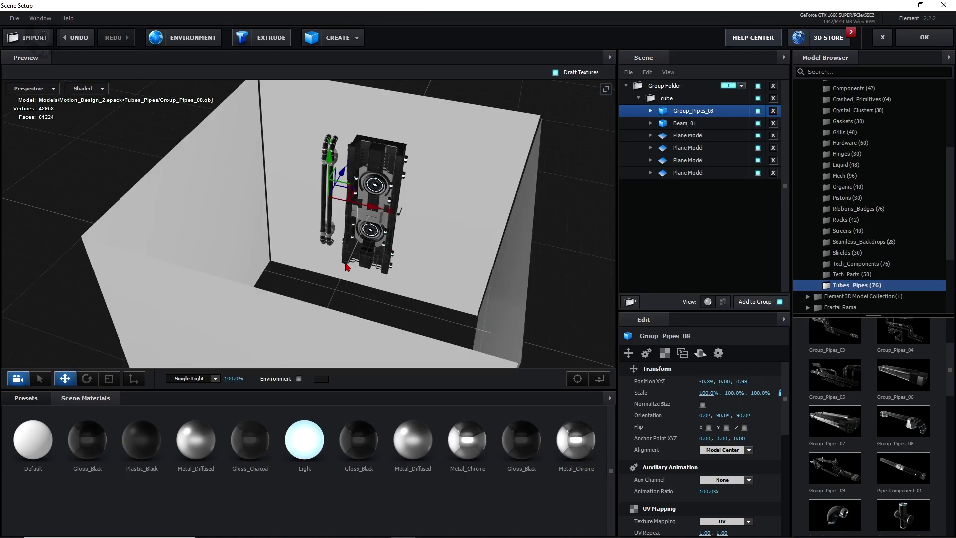
Add the Group_Pipes_05 model from the Tubes_Pipes category and rotate it to stand upright.
left_click(840, 384)
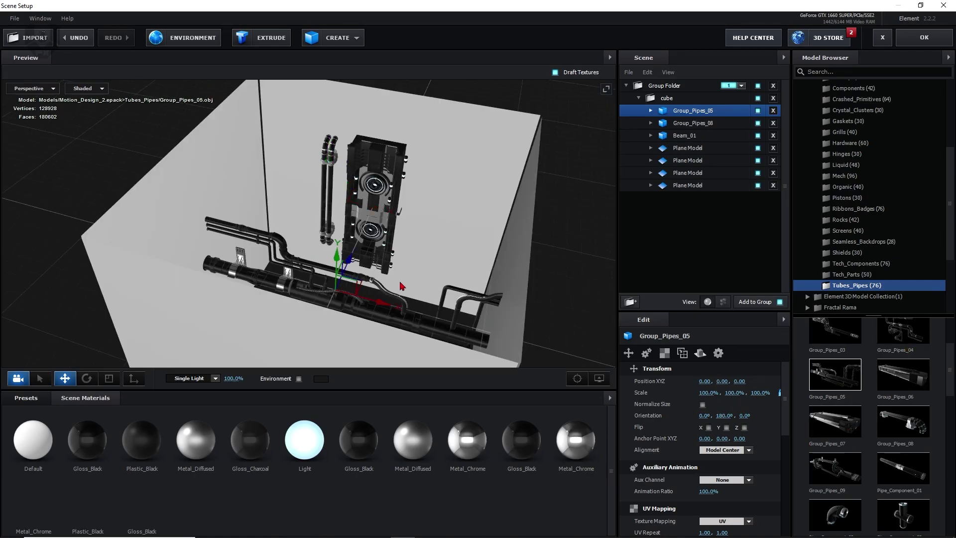
key("e")
left_click_drag(369, 262, 438, 319)
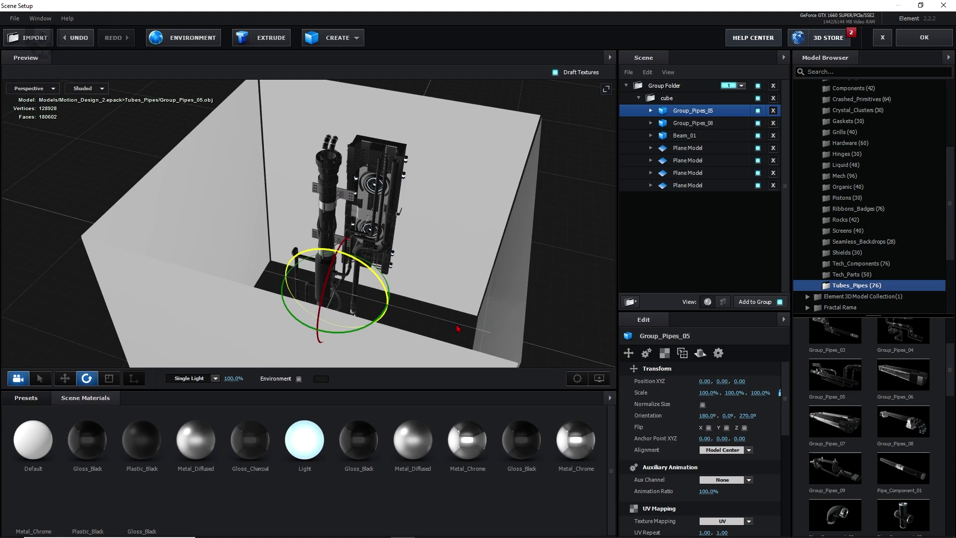
Turn Group_Pipes_05 to face the adjacent empty wall and move it there, to about -0.91 on X.
key("w")
left_click_drag(361, 299, 265, 266)
left_click_drag(406, 270, 433, 222)
key("e")
key("w")
left_click_drag(289, 313, 384, 341)
left_click_drag(298, 256, 270, 238)
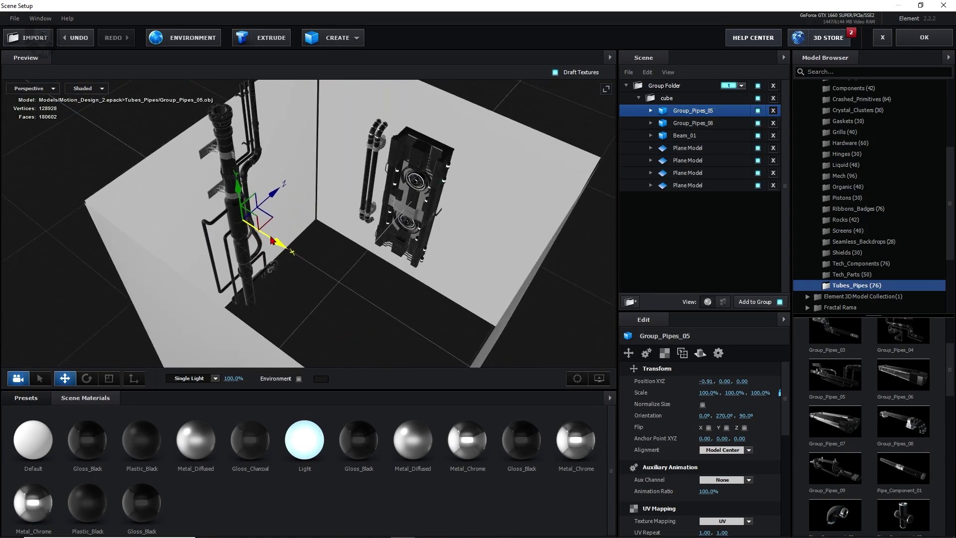
scroll(226, 209, "up", 5)
left_click_drag(212, 219, 222, 211)
left_click_drag(288, 324, 244, 375)
Scale Group_Pipes_05 uniformly to about 76.8% and shift it closer against its wall.
key("e")
key("r")
key("w")
scroll(291, 316, "down", 4)
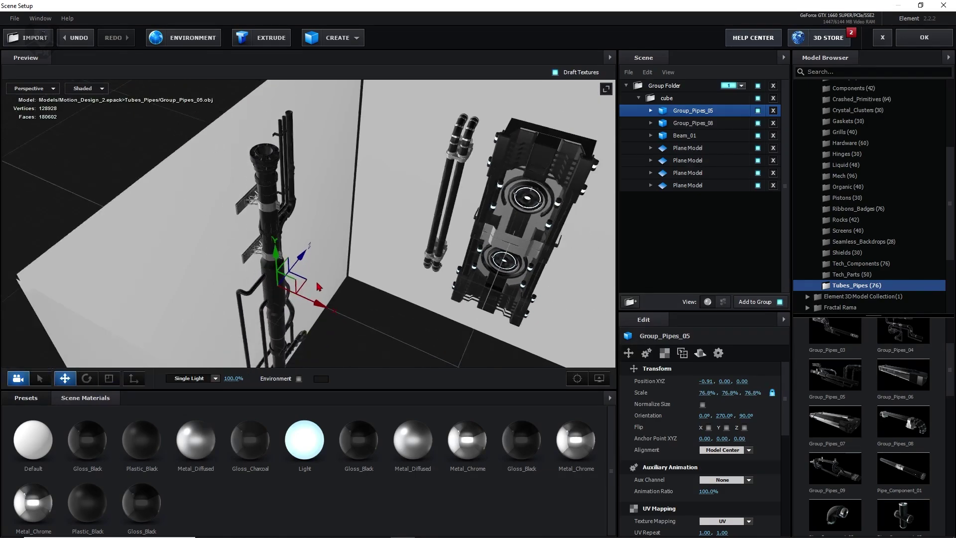
left_click_drag(322, 301, 313, 301)
left_click_drag(318, 297, 339, 295)
Duplicate Group_Pipes_05, rotate the copy 90° about the vertical axis and place it on the beam's wall at about -0.63 X, 0.97 Z.
scroll(349, 305, "down", 3)
scroll(393, 307, "down", 3)
left_click_drag(361, 260, 430, 258)
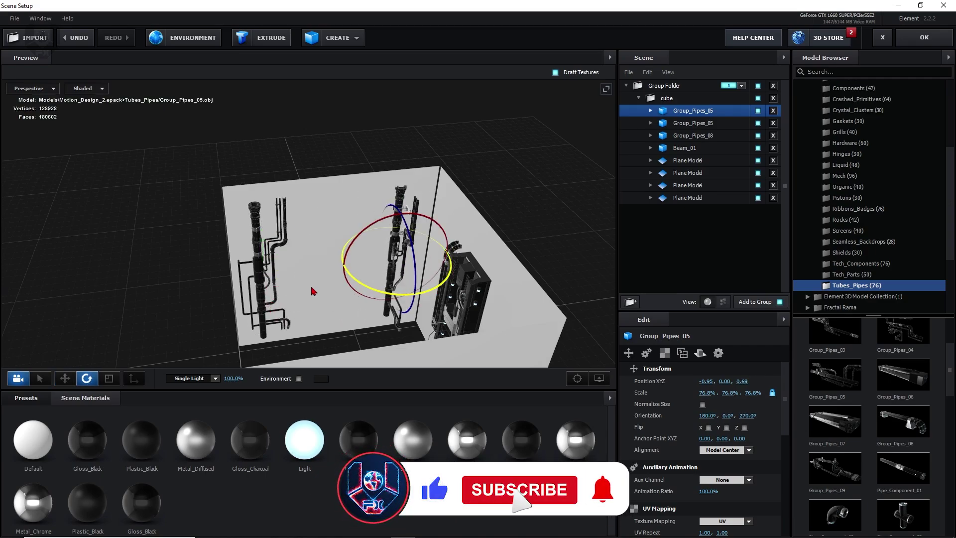
key("w")
left_click_drag(369, 318, 429, 333)
left_click_drag(381, 234, 400, 243)
left_click_drag(401, 299, 343, 324)
left_click_drag(434, 218, 432, 219)
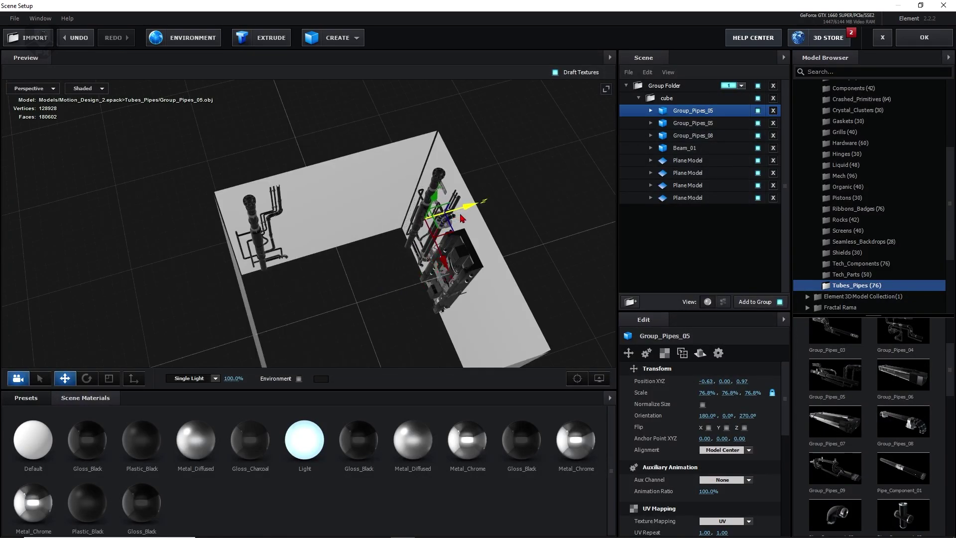
left_click_drag(381, 308, 233, 254)
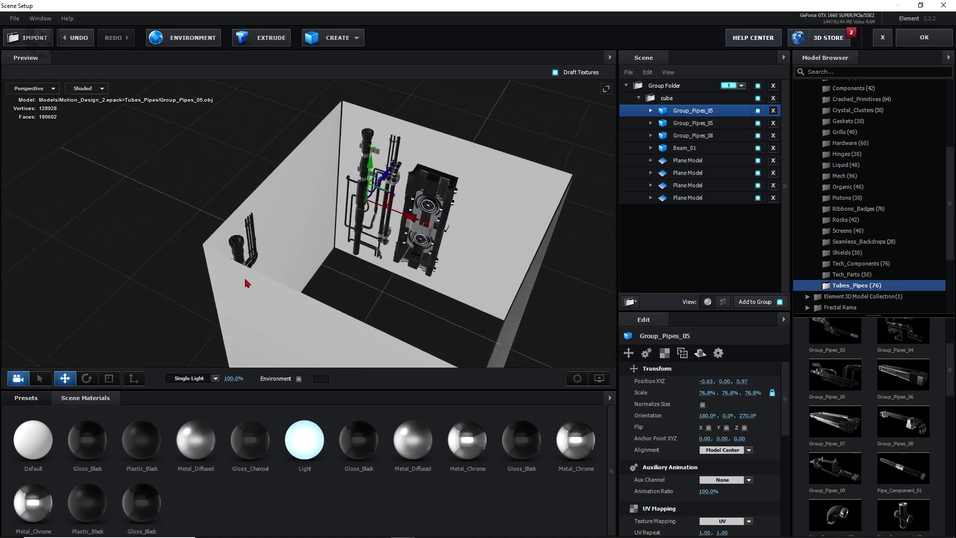
left_click_drag(338, 281, 439, 193)
left_click_drag(253, 229, 198, 277)
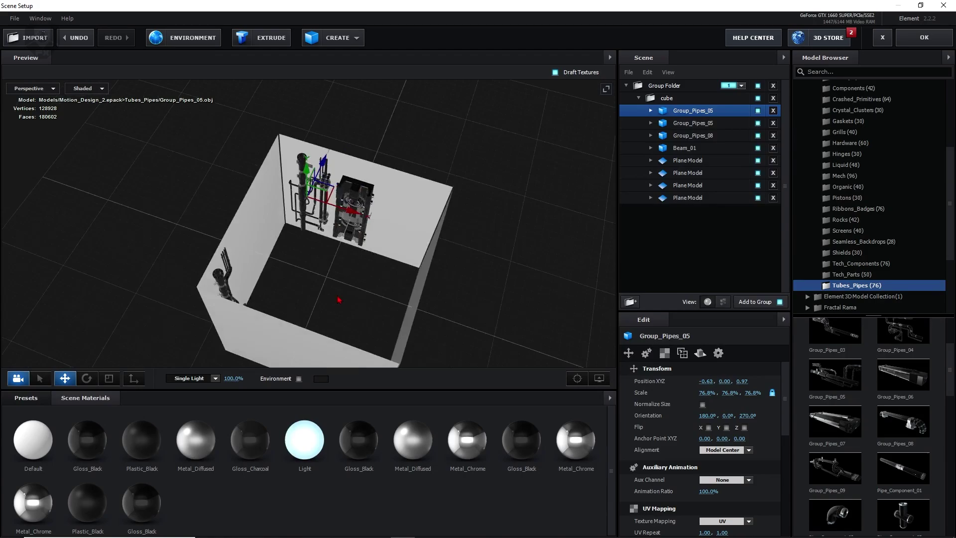
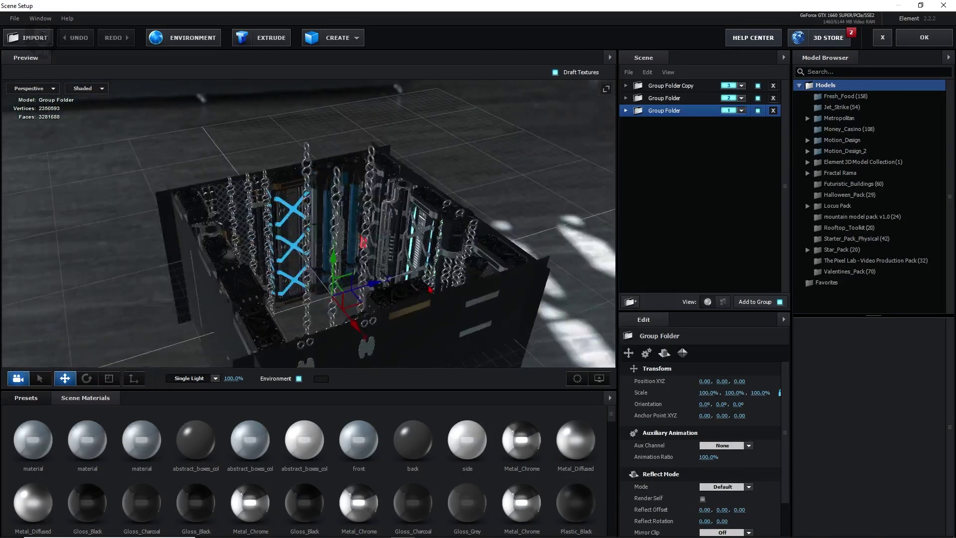
Apply the Element scene and add a two-node camera with the 24mm preset to the composition.
left_click(934, 44)
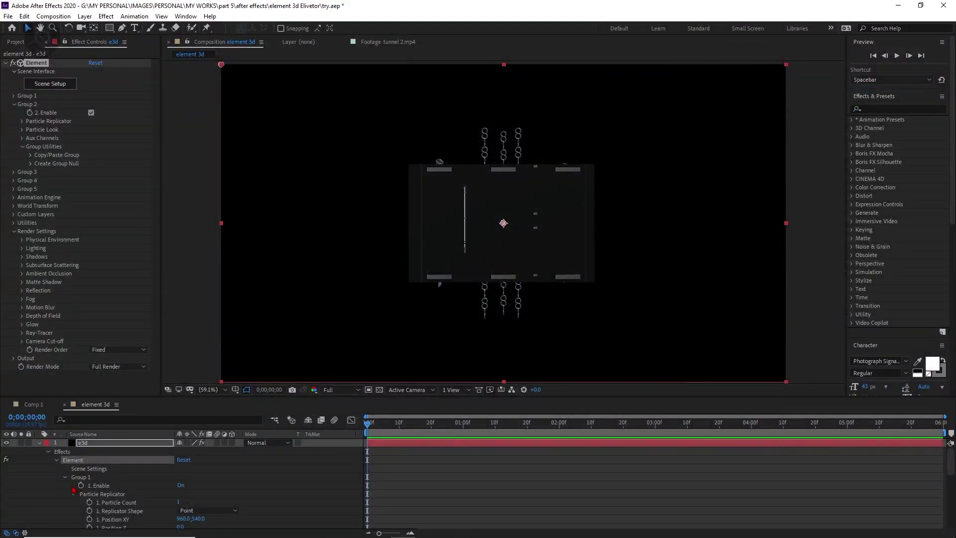
left_click(38, 443)
right_click(144, 508)
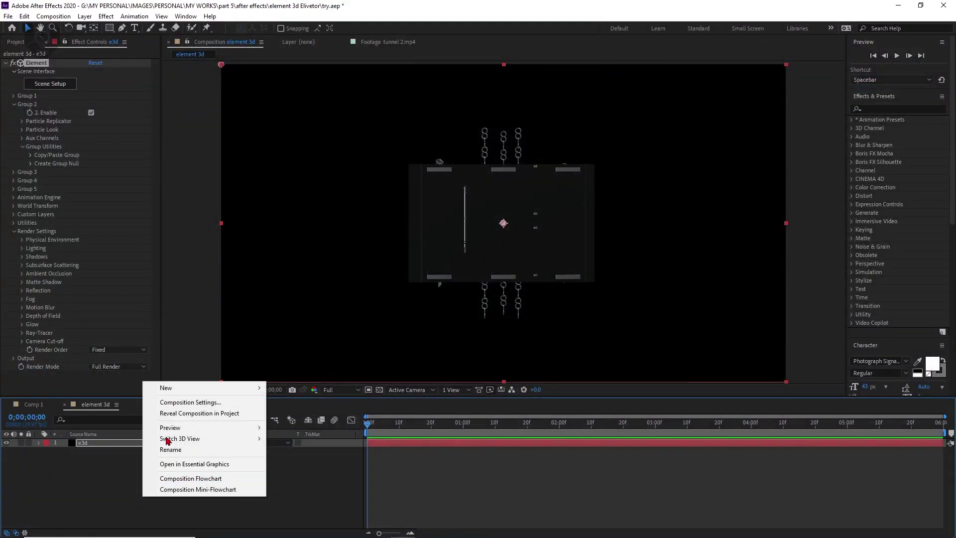
mouse_move(179, 388)
left_click(286, 435)
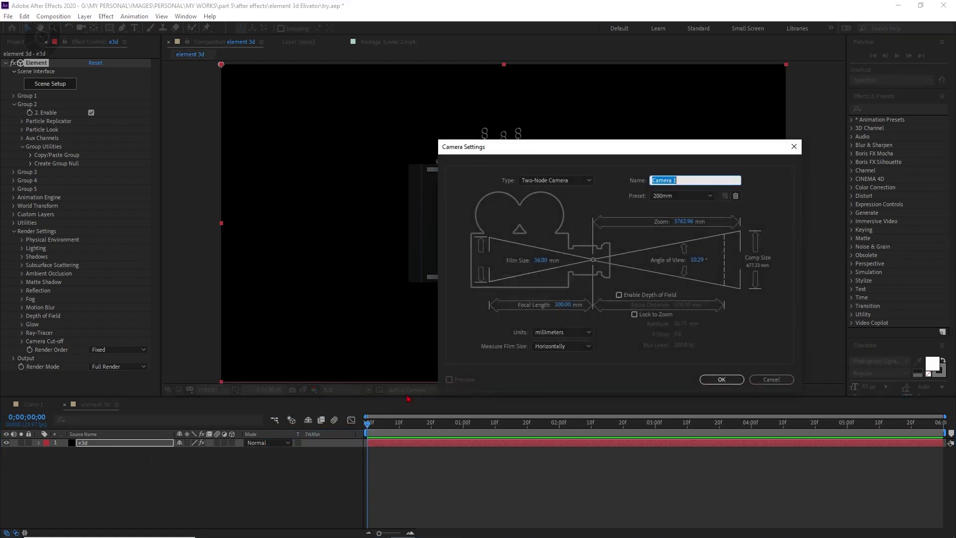
left_click(682, 195)
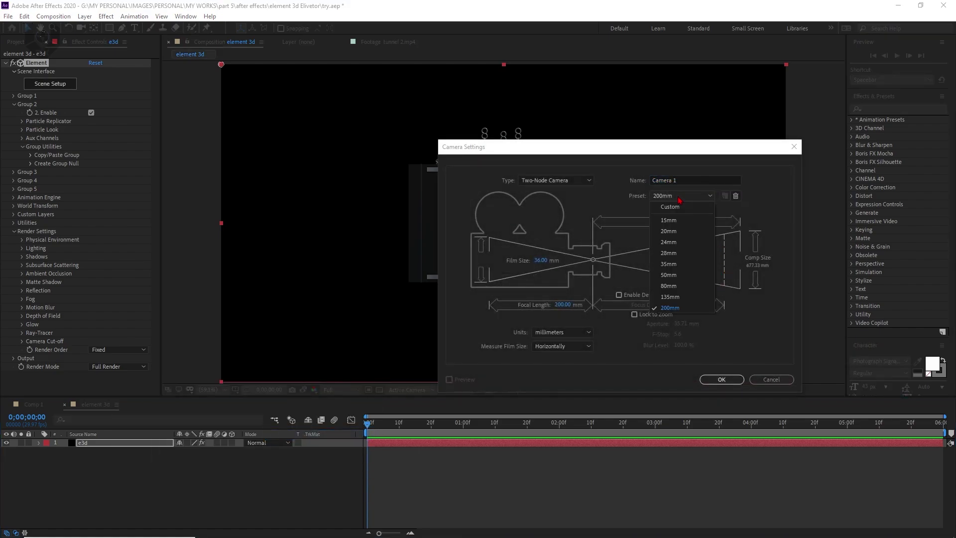
left_click(681, 242)
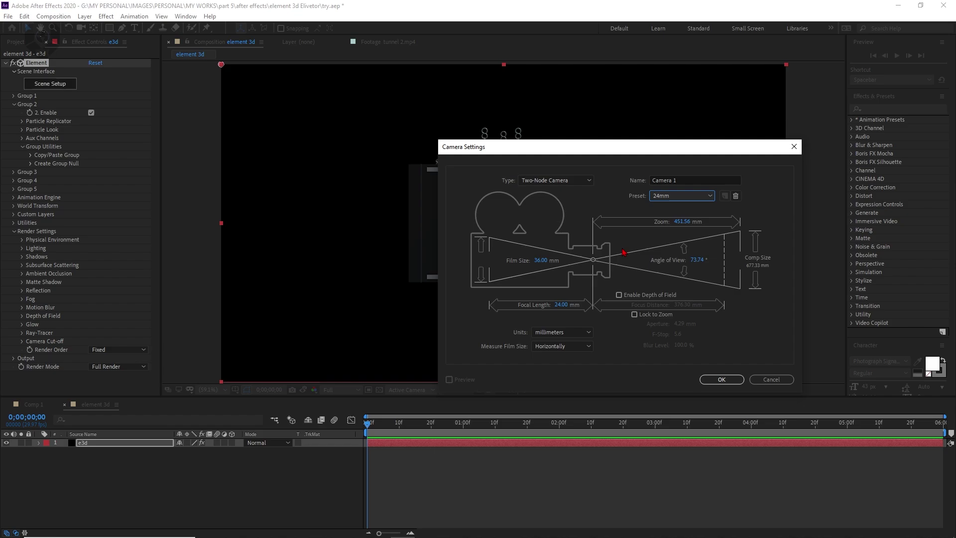
left_click(721, 379)
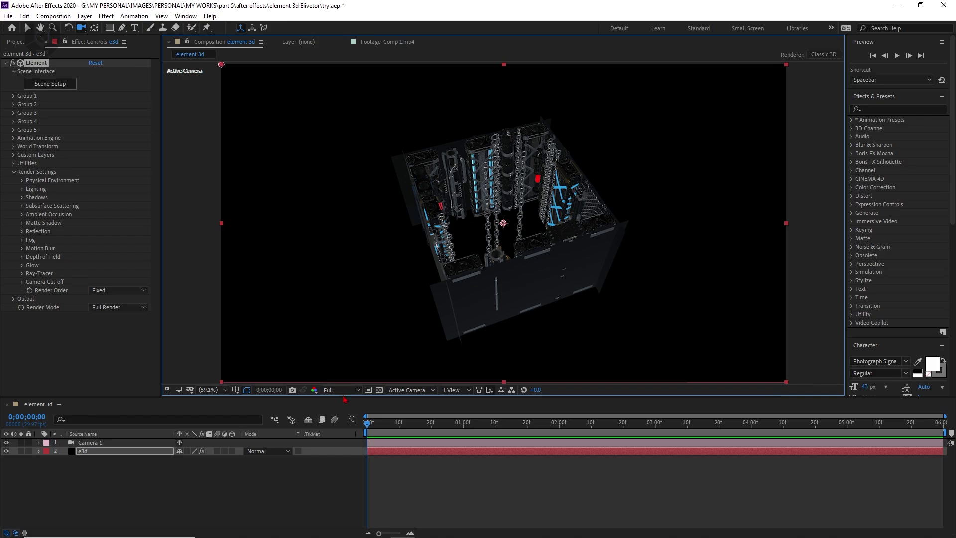
Set the composition preview resolution to Quarter and orbit the camera around the box.
left_click(342, 390)
left_click(344, 446)
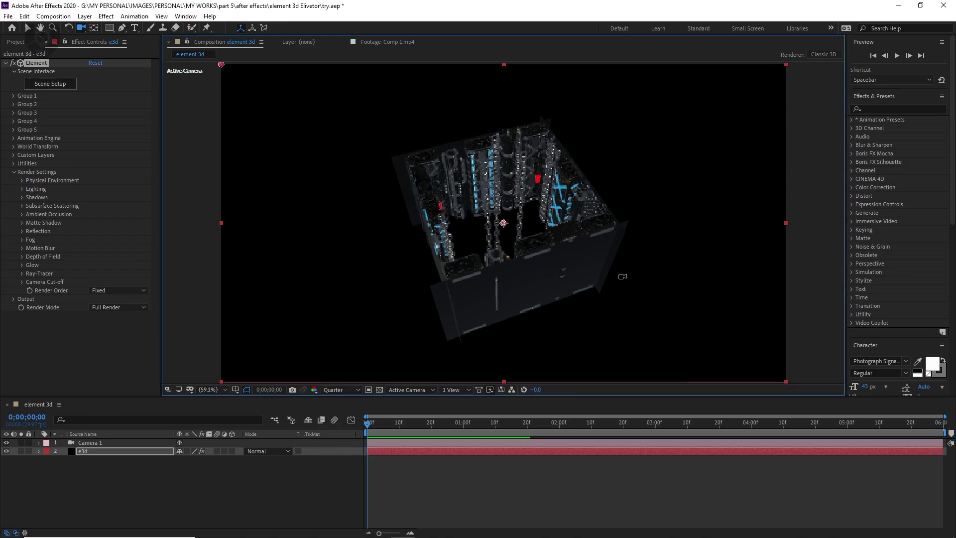
left_click_drag(622, 276, 433, 279)
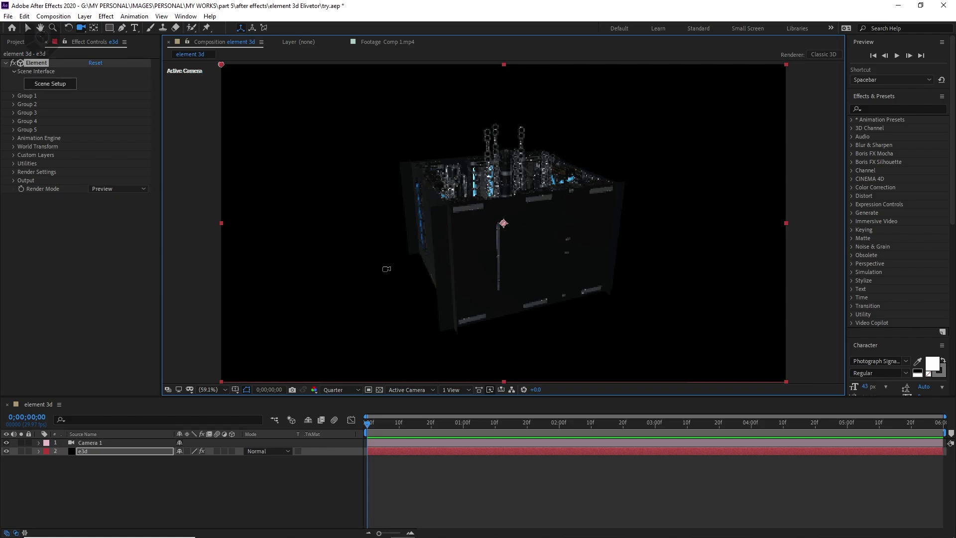
Set Group 1's replicator shape to 3D Grid, with Grid Y at 14 and Shape Scale at 180.
left_click(13, 96)
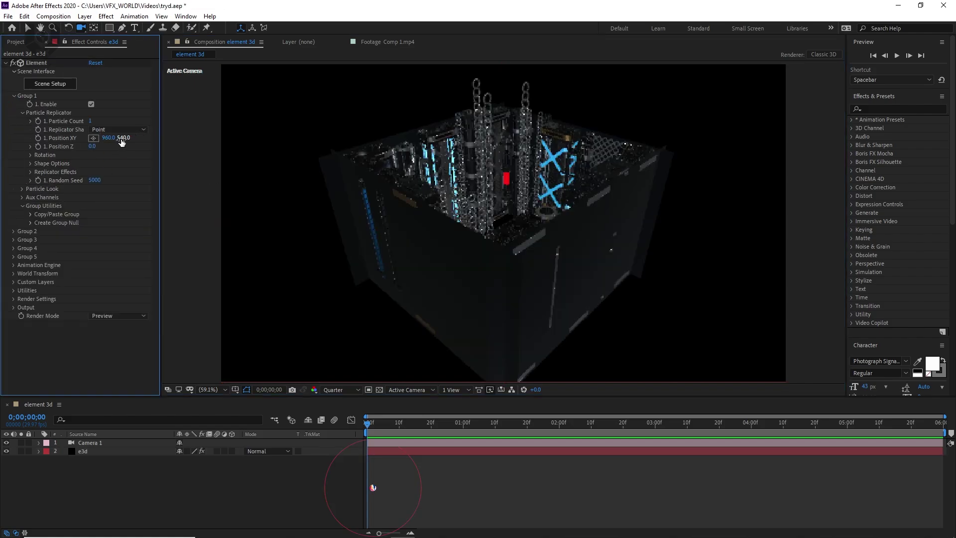
left_click(131, 131)
left_click(129, 151)
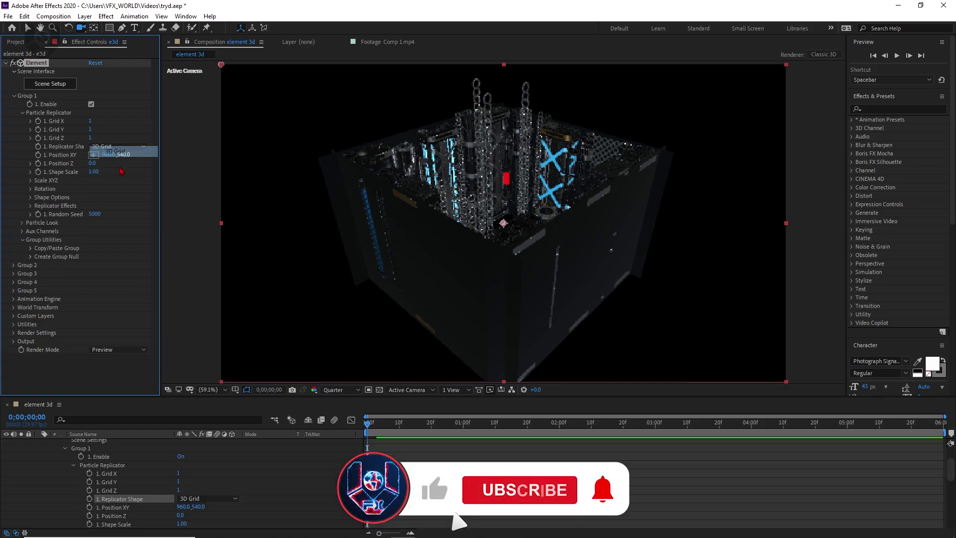
left_click(91, 130)
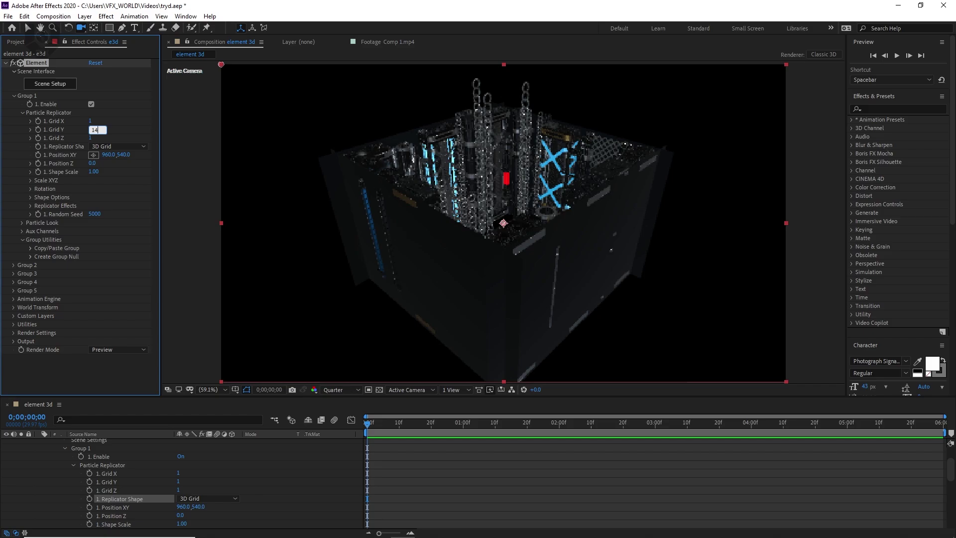
key("Return")
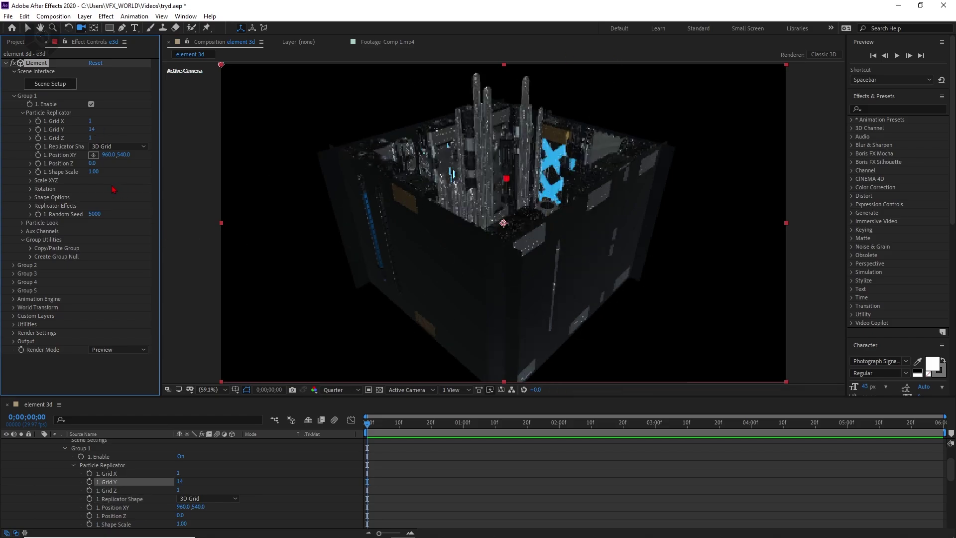
left_click(93, 172)
type("180")
key("Return")
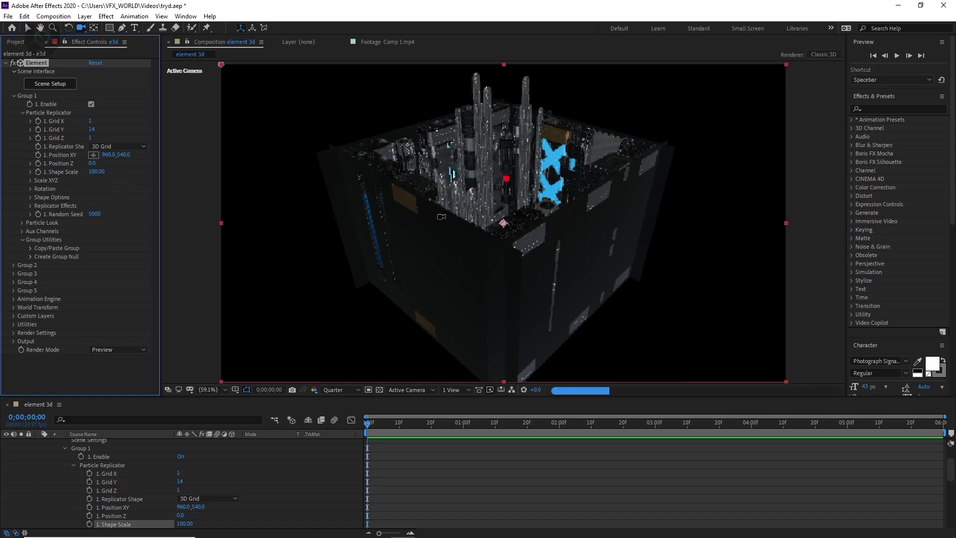
Orbit and dolly the camera into the replicated box to look straight down the length of the tunnel.
left_click_drag(542, 227, 548, 180)
right_click_drag(547, 172, 533, 319)
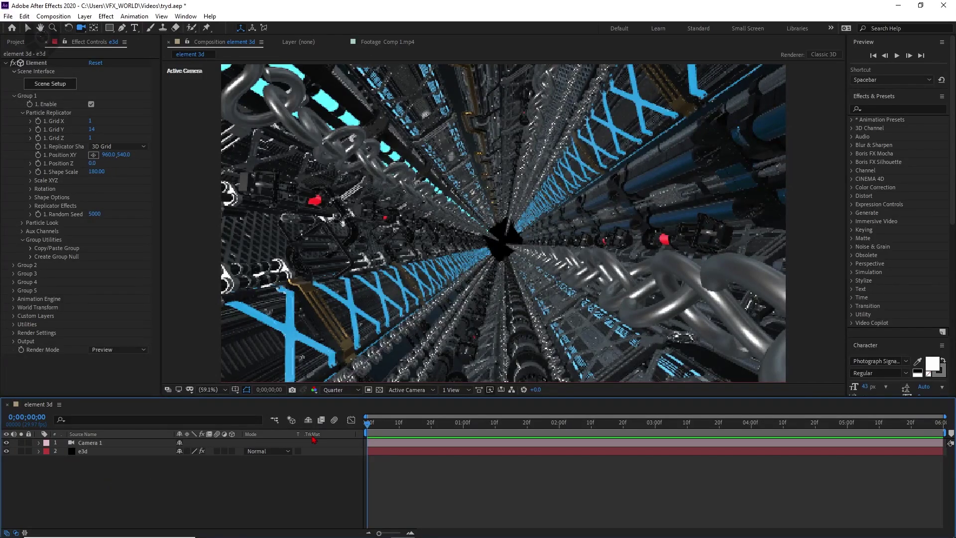
Reopen the Element scene setup from the e3d layer and zoom out in its preview.
left_click(357, 452)
left_click(53, 85)
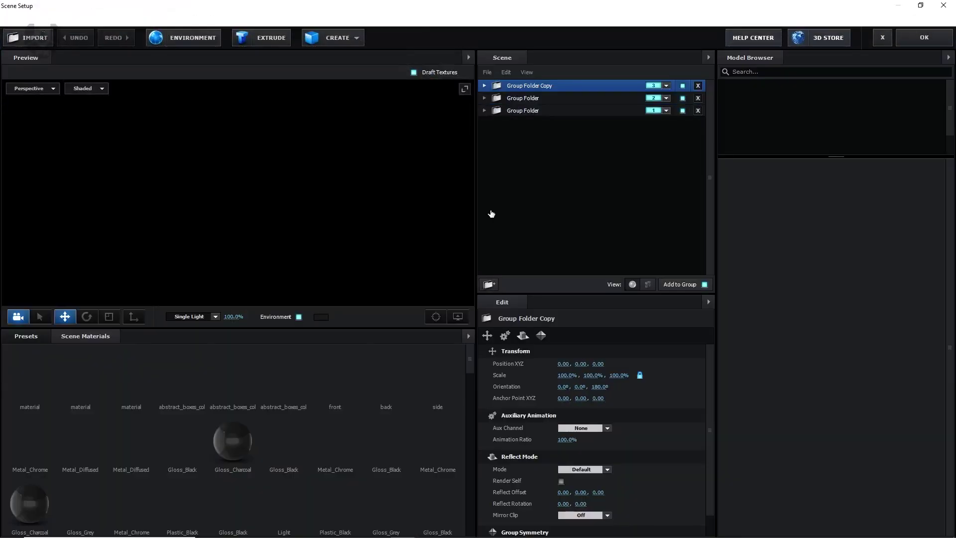
scroll(564, 181, "down", 5)
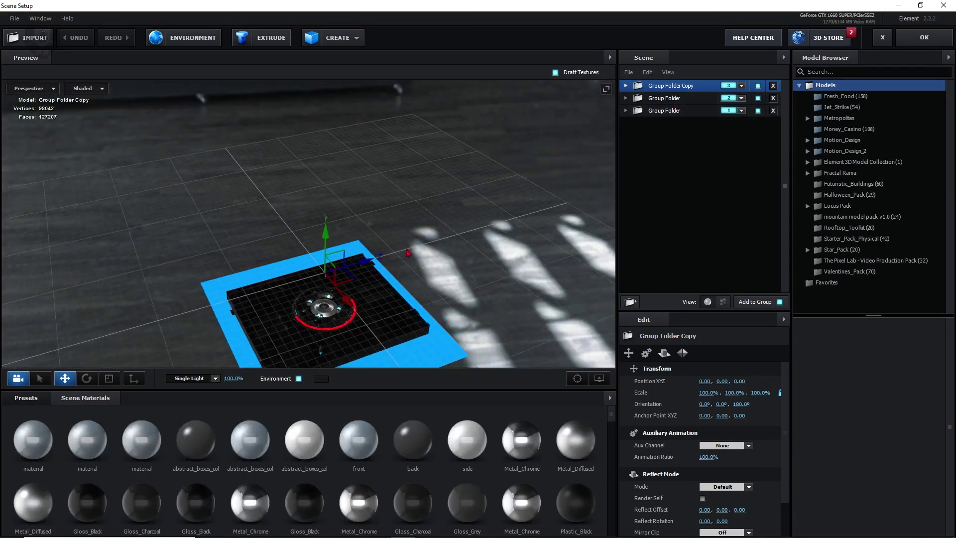
Inspect each of the three group folders in the Element scene preview and accept the scene setup.
left_click(685, 111)
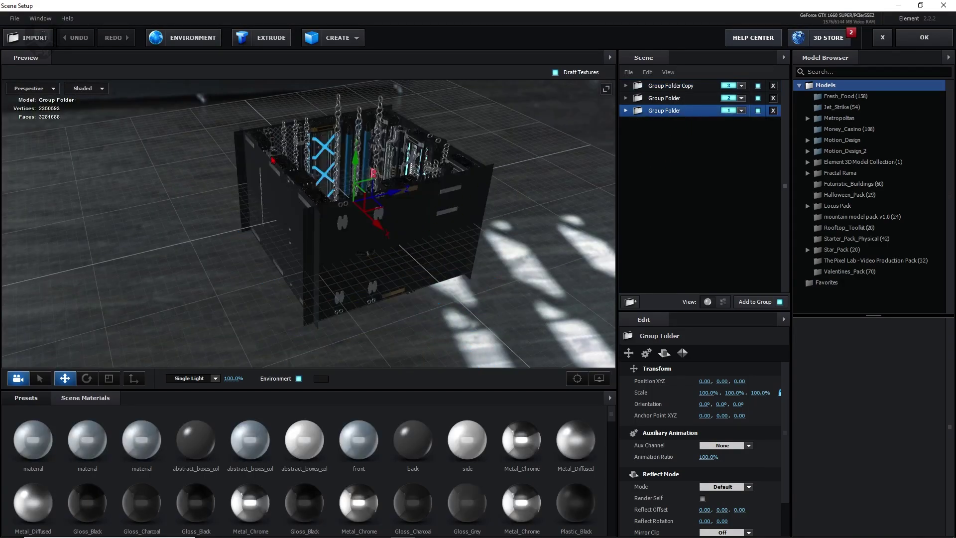
left_click(695, 100)
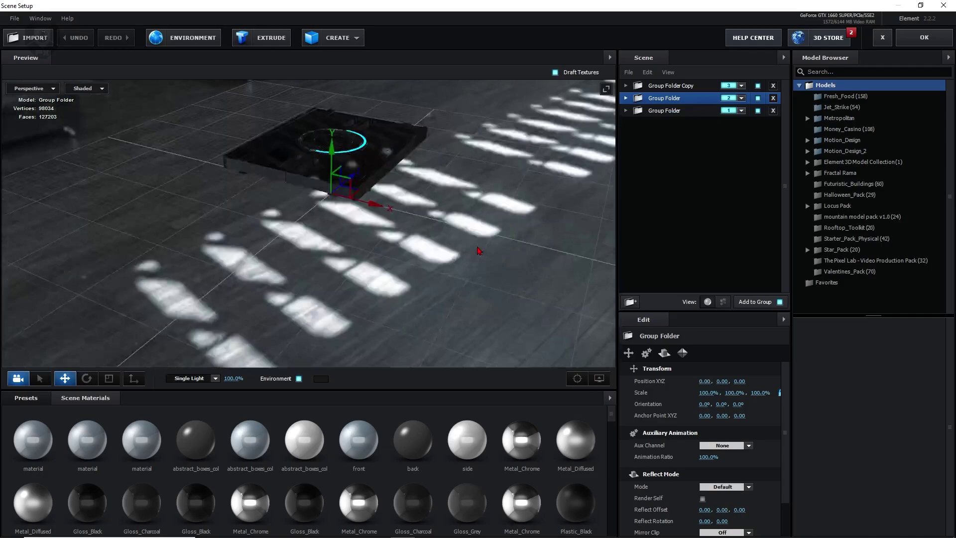
left_click(697, 86)
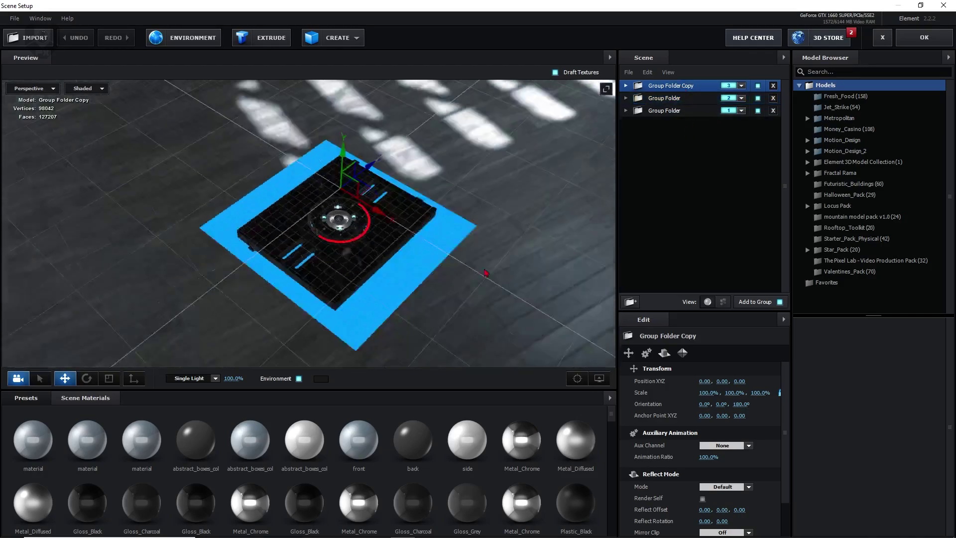
left_click(923, 37)
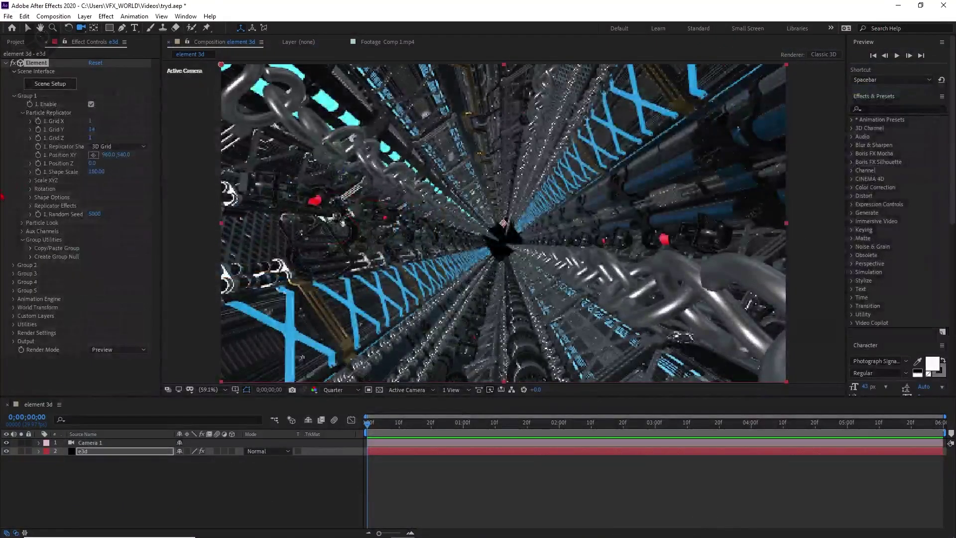
Collapse Group 1's particle replicator settings and expand the Group 2 and Group 3 settings.
left_click(23, 113)
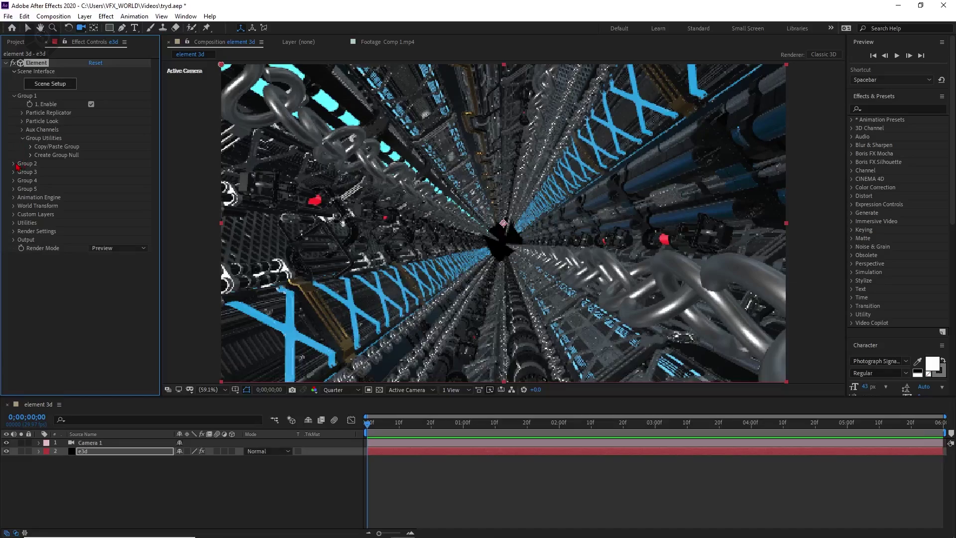
left_click(16, 165)
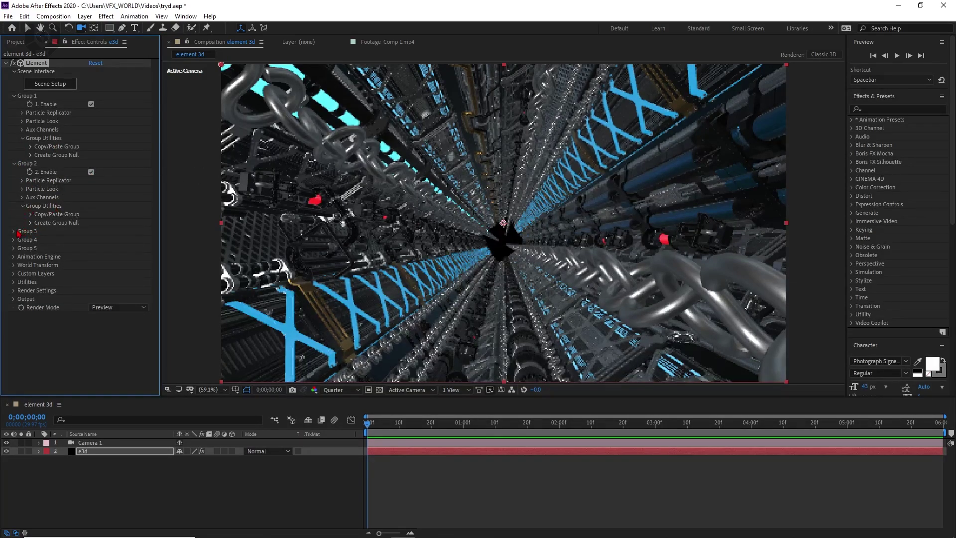
left_click(15, 231)
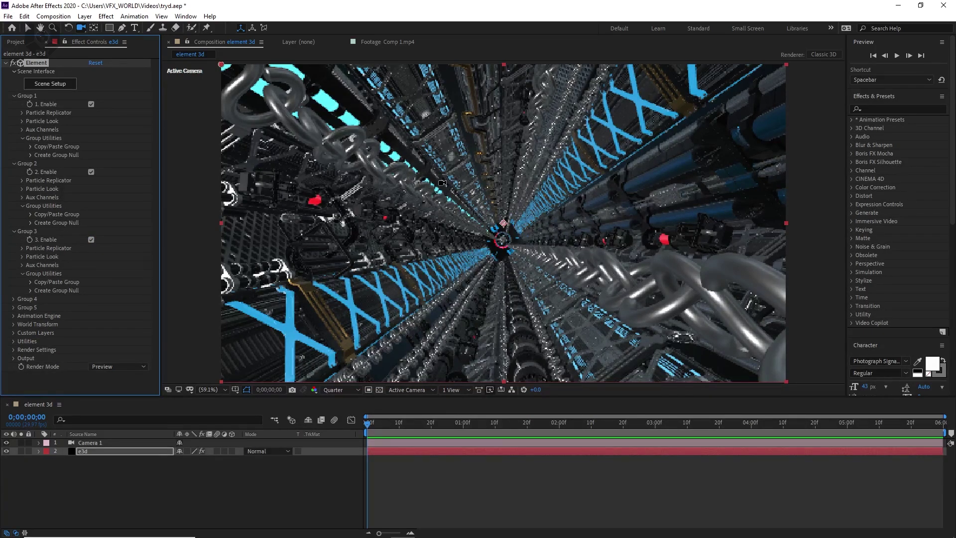
Set the composition preview resolution to Full and collapse the settings of Groups 1 to 3.
left_click(349, 390)
left_click(342, 414)
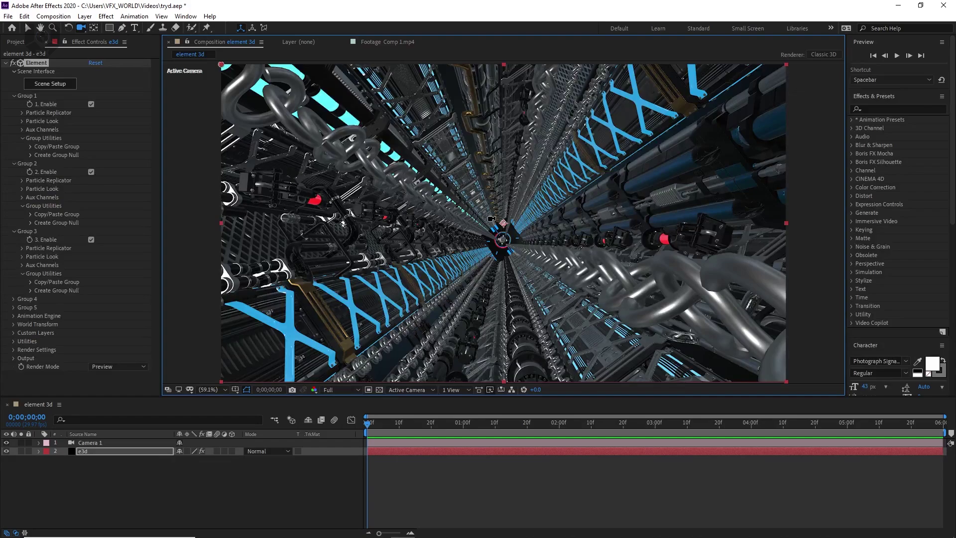
left_click(14, 96)
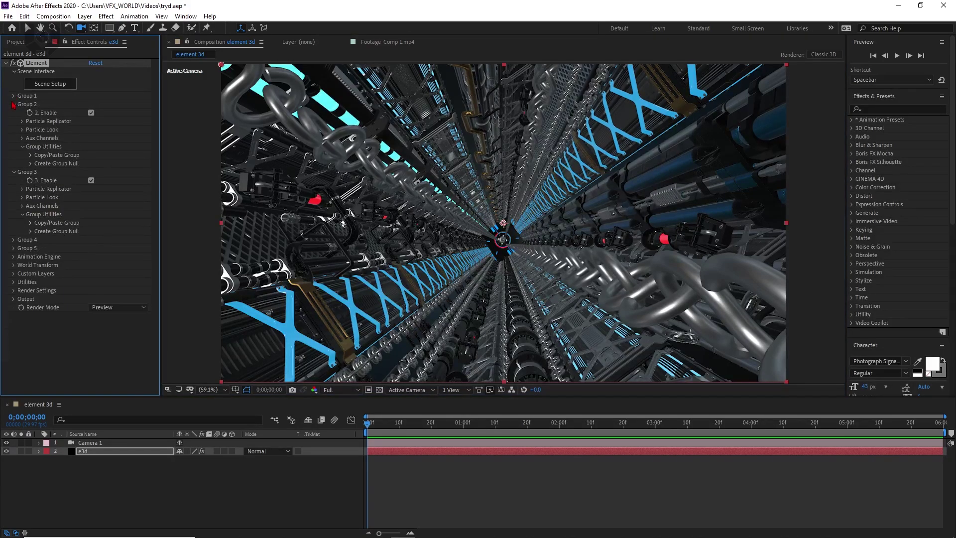
left_click(14, 105)
left_click(14, 113)
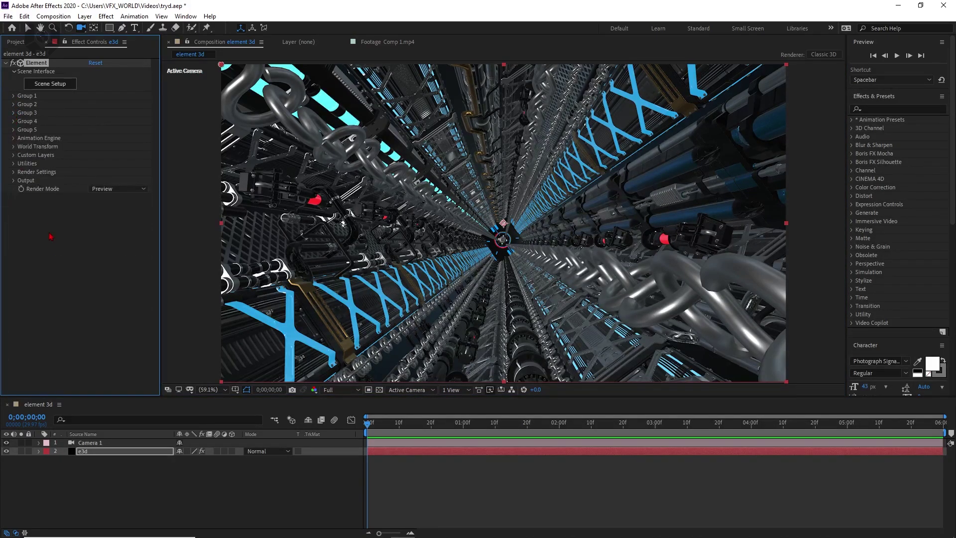
Set the Physical Environment tint in the Element render settings to a light blue.
left_click(45, 264)
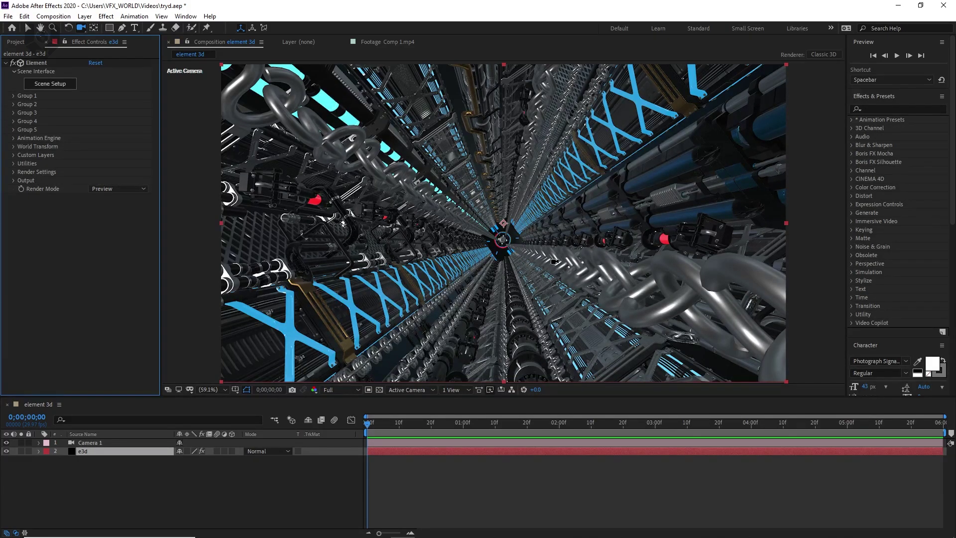
left_click(13, 172)
left_click(23, 257)
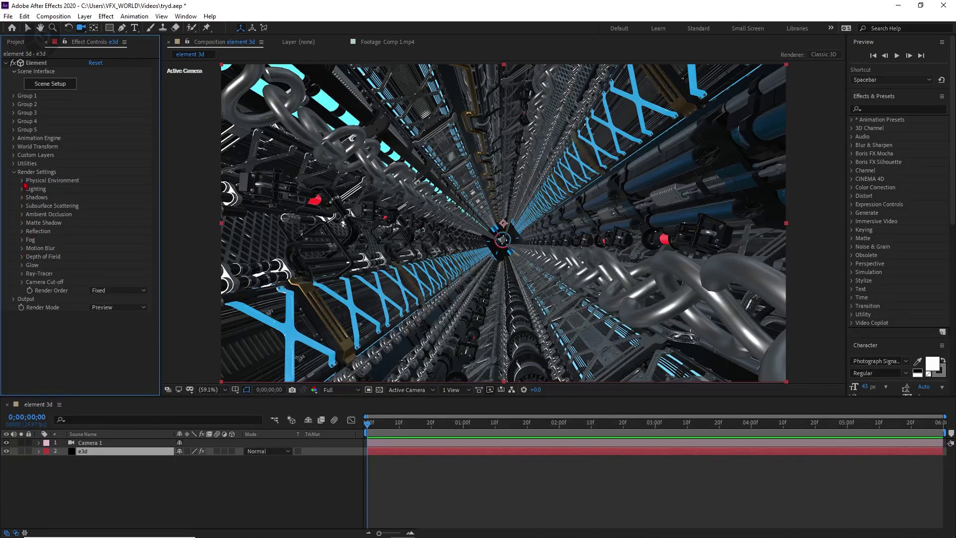
left_click(22, 180)
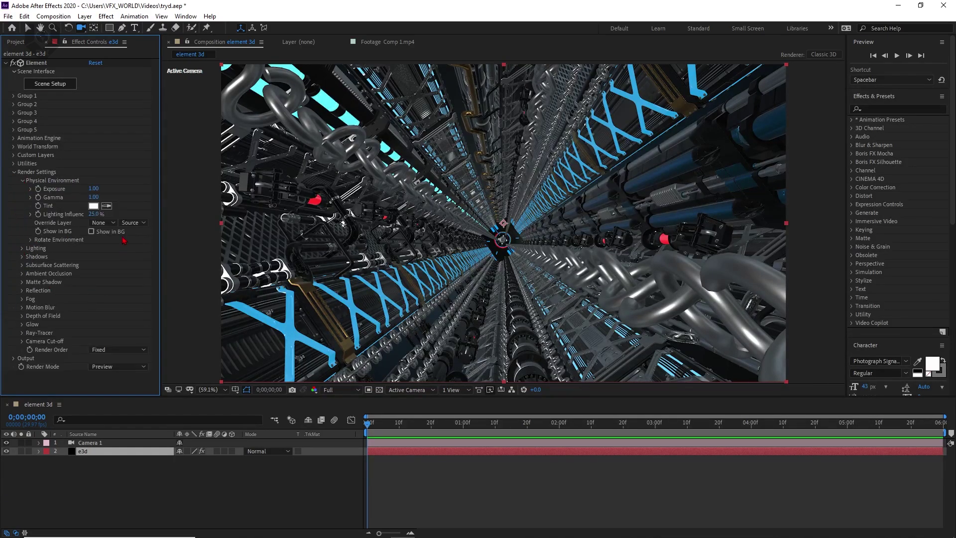
left_click(93, 206)
left_click_drag(185, 263, 185, 247)
key("Return")
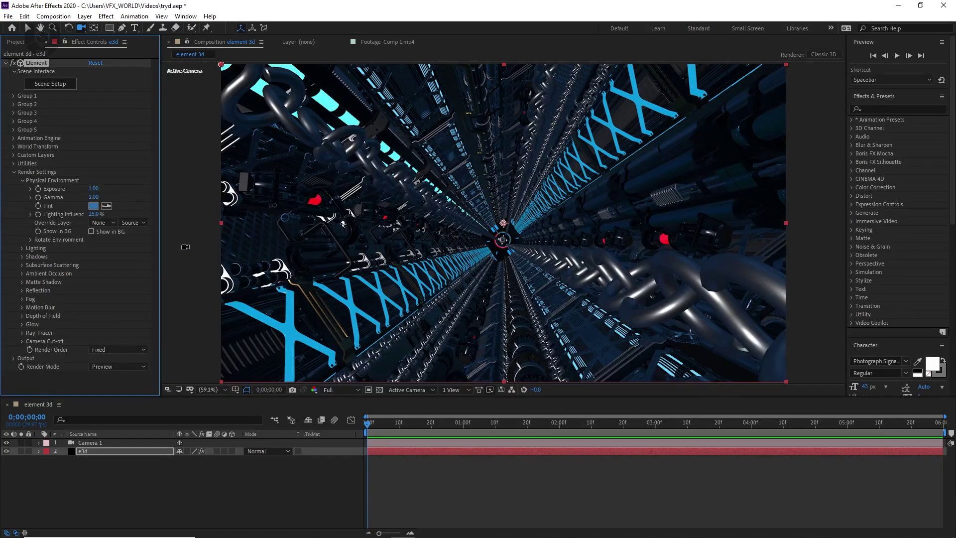
left_click(94, 206)
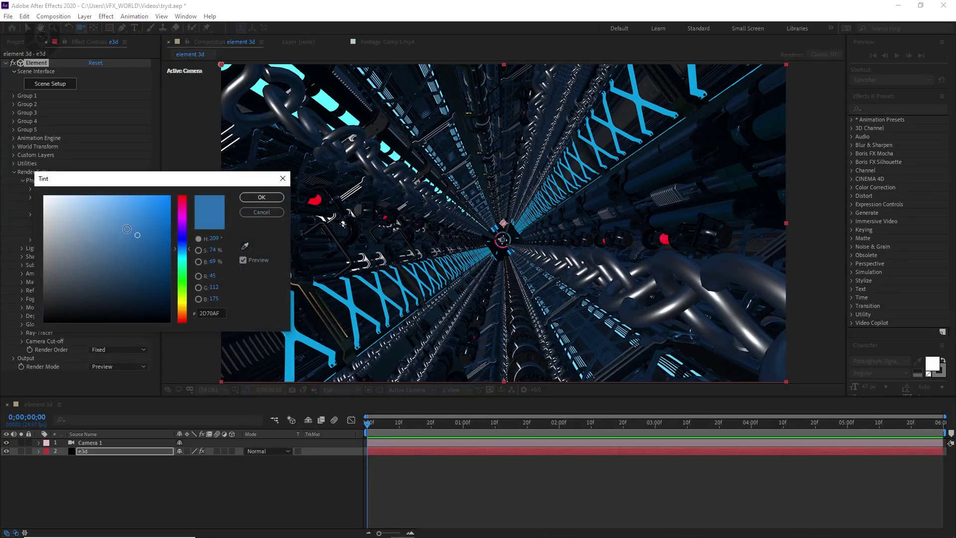
left_click(261, 197)
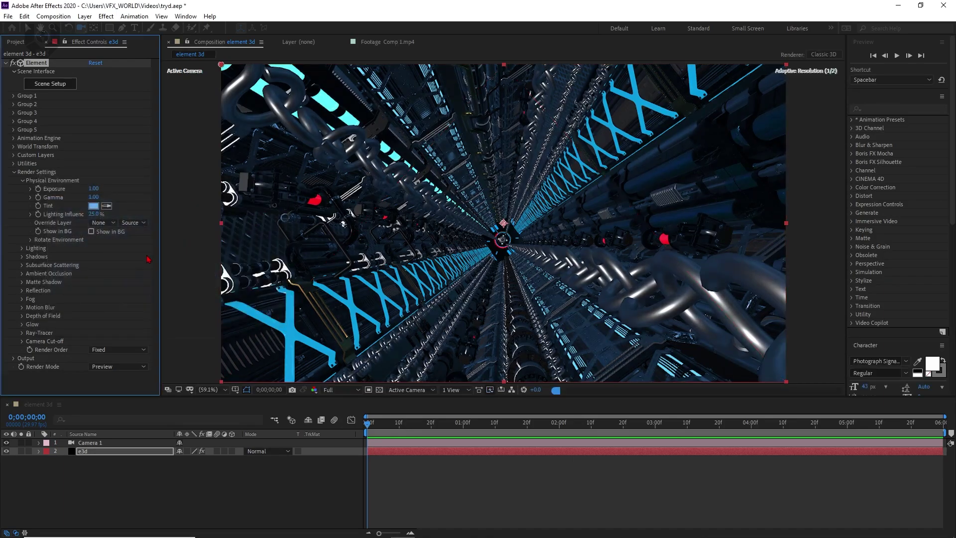
left_click(23, 181)
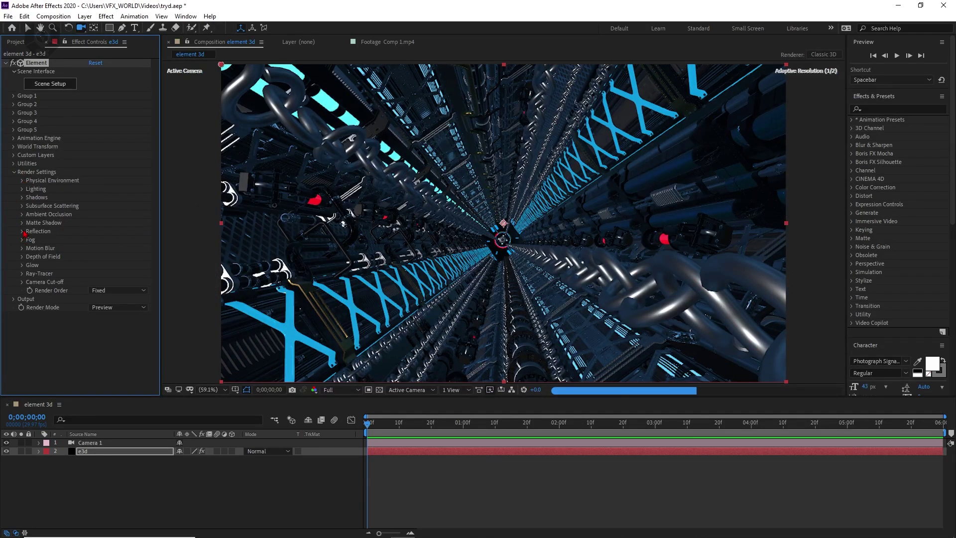
Enable ambient occlusion in the Element render settings and set the SSAO intensity to 10.
left_click(22, 214)
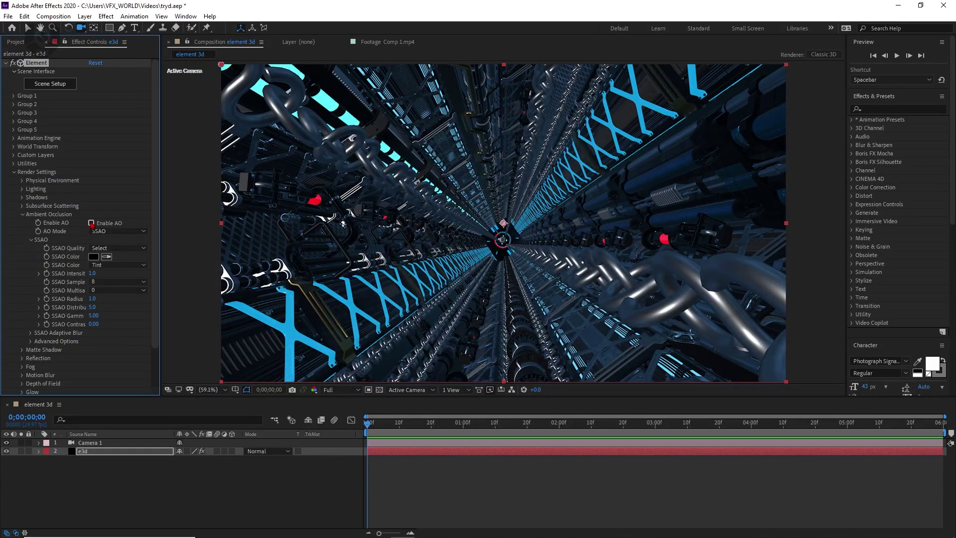
left_click(91, 222)
left_click(92, 273)
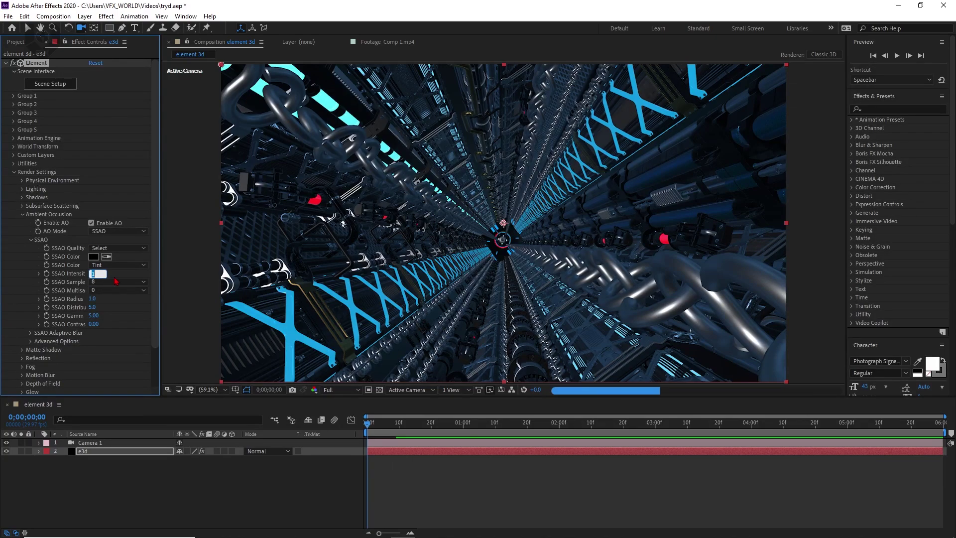
type("10")
key("Return")
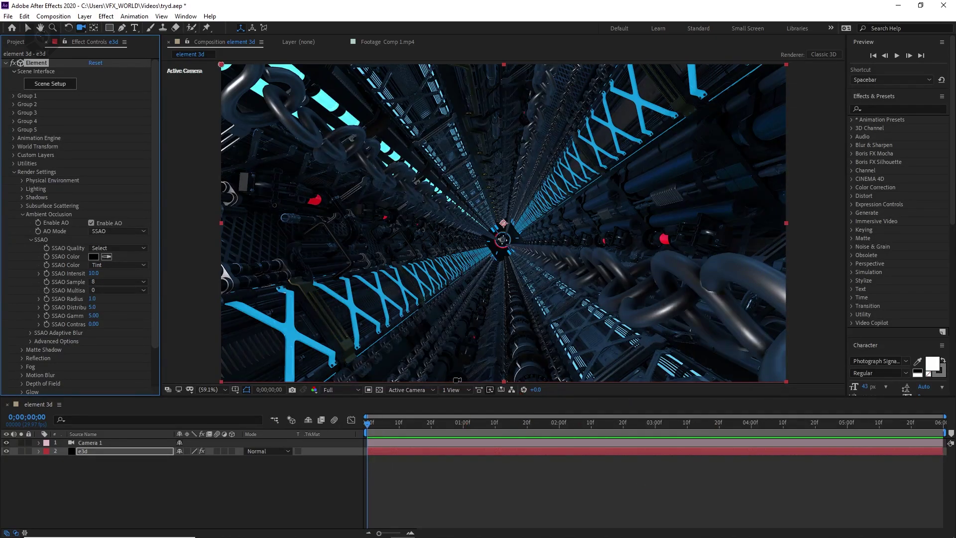
left_click(332, 458)
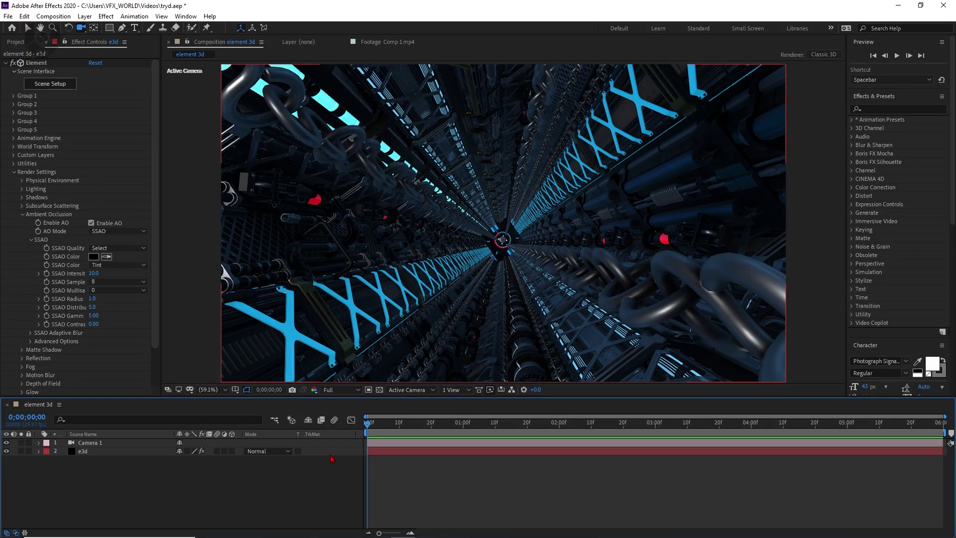
left_click(22, 214)
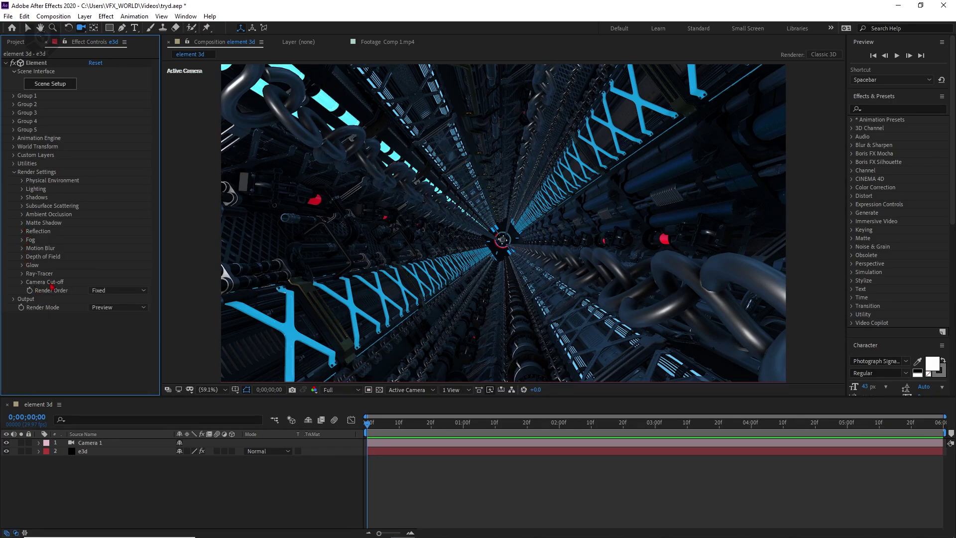
Set the Element fog color to light blue 66C7FF and enable the fog.
left_click(22, 240)
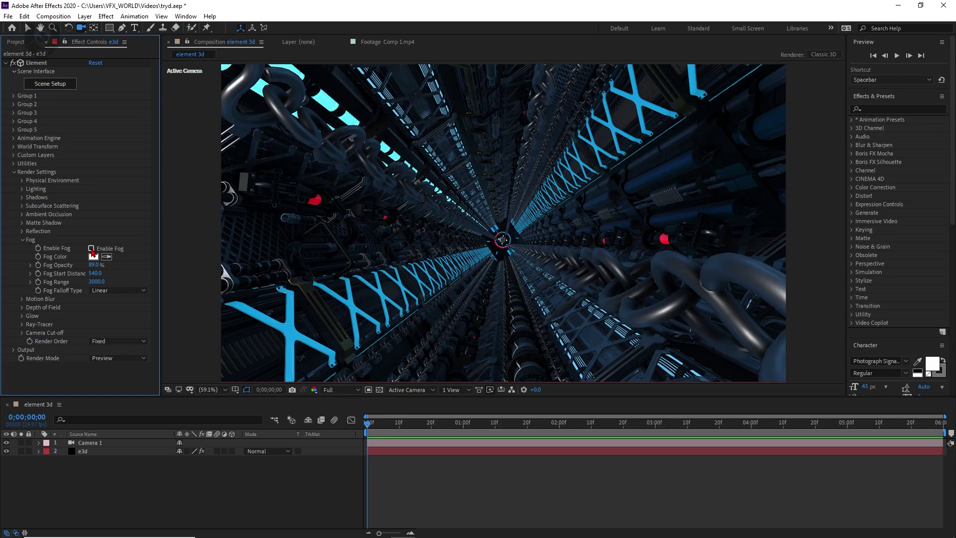
left_click(94, 258)
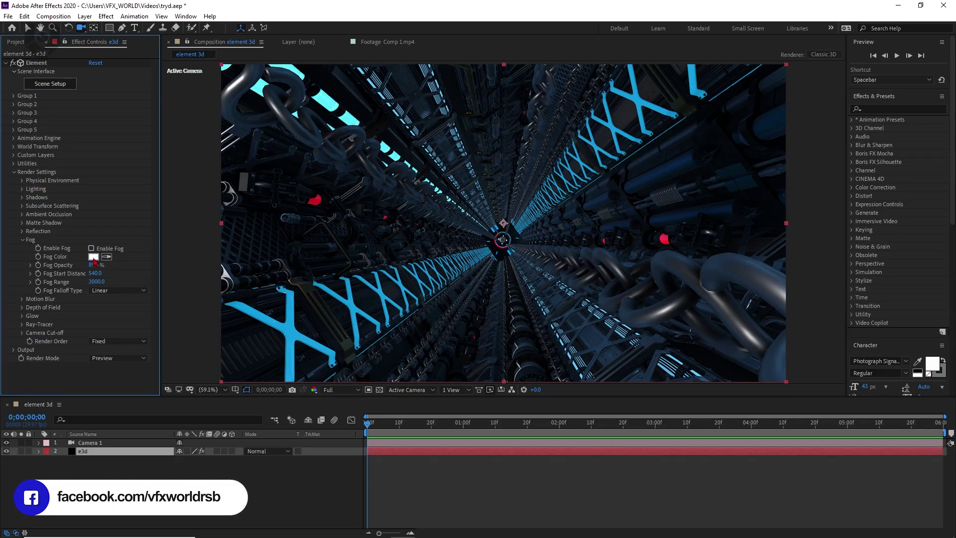
left_click(182, 250)
left_click_drag(140, 241, 119, 187)
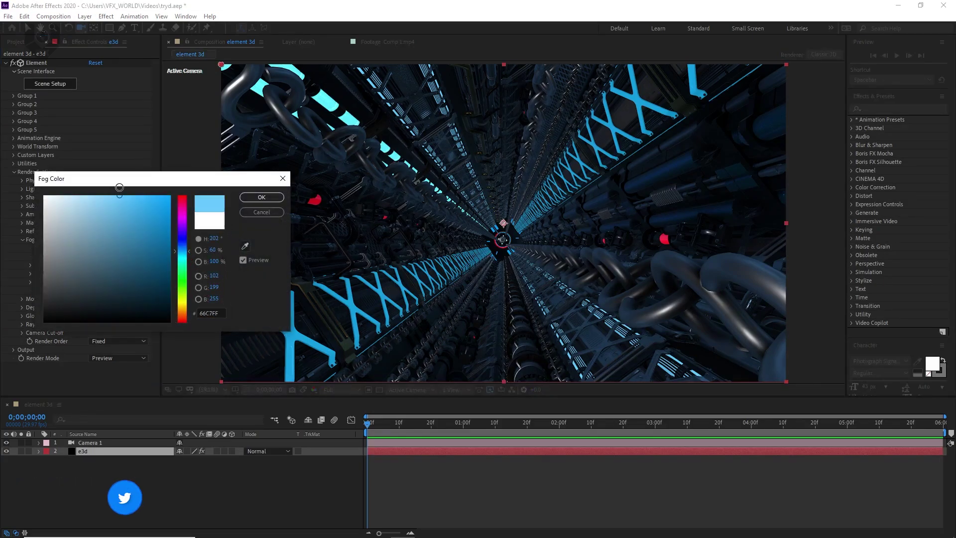
left_click(261, 197)
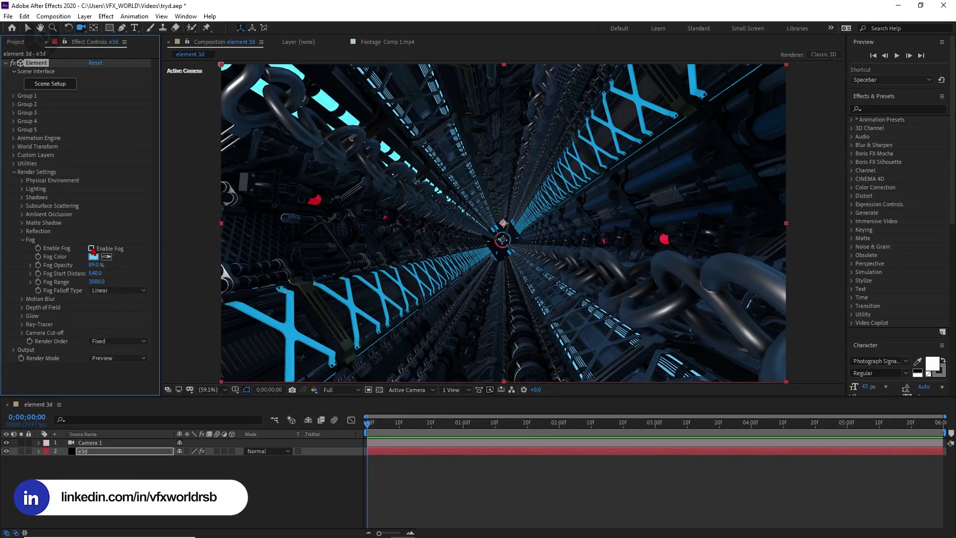
left_click(91, 249)
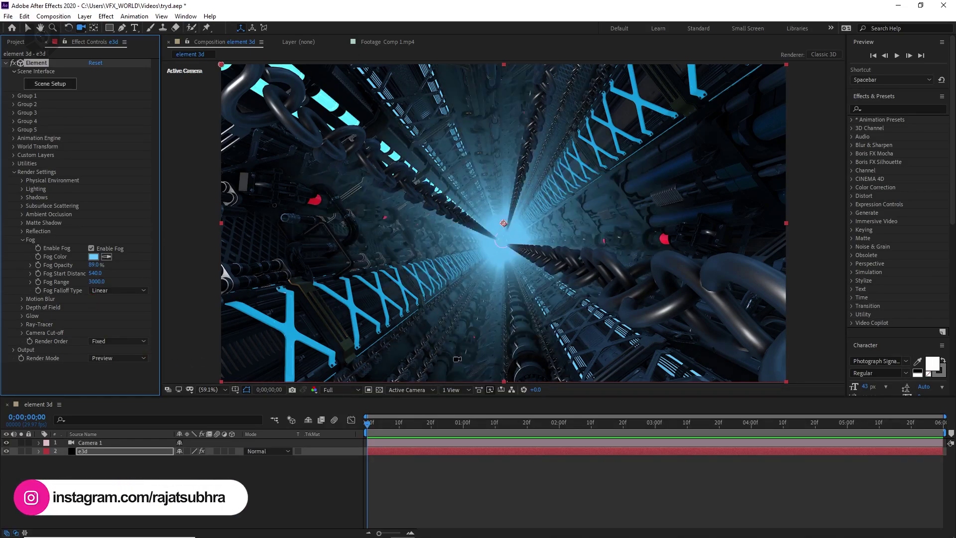
Set the fog opacity to 90% and the fog start distance to 600.
left_click(95, 265)
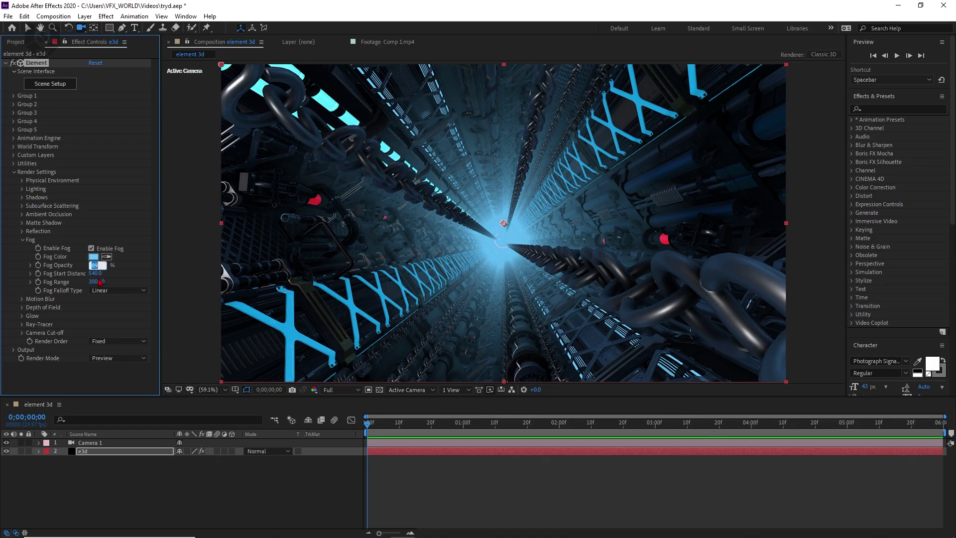
type("90")
key("Tab")
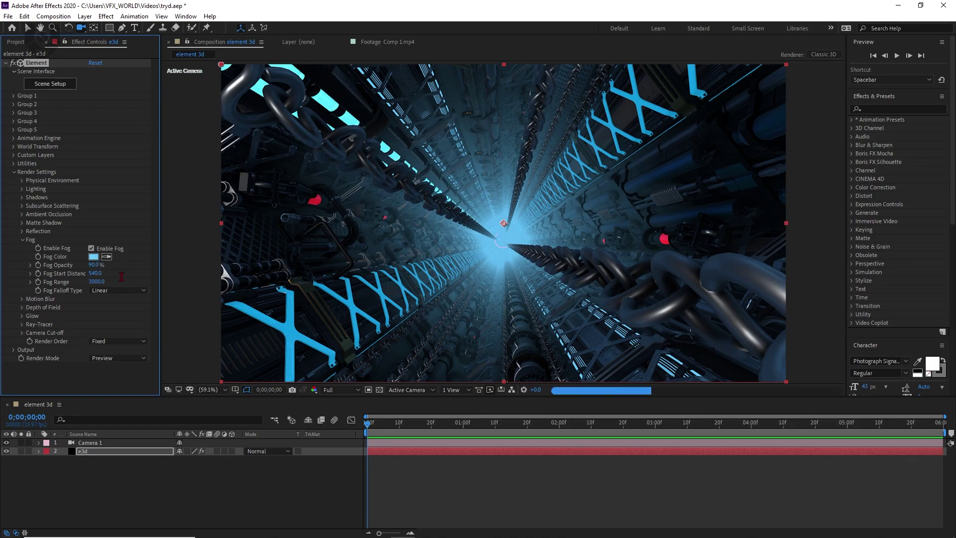
type("600")
key("Return")
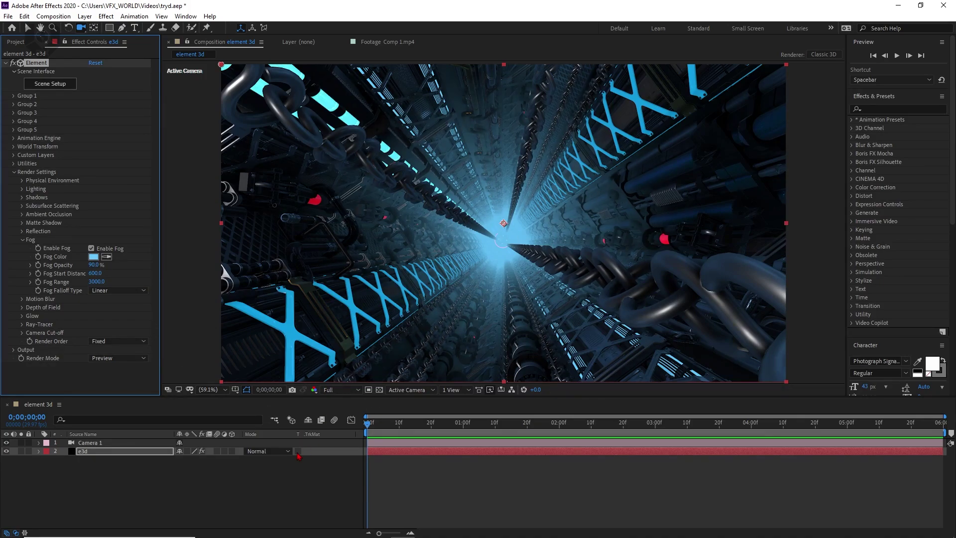
Move the Camera 1 layer below the e3d layer in the layer stack.
left_click(256, 498)
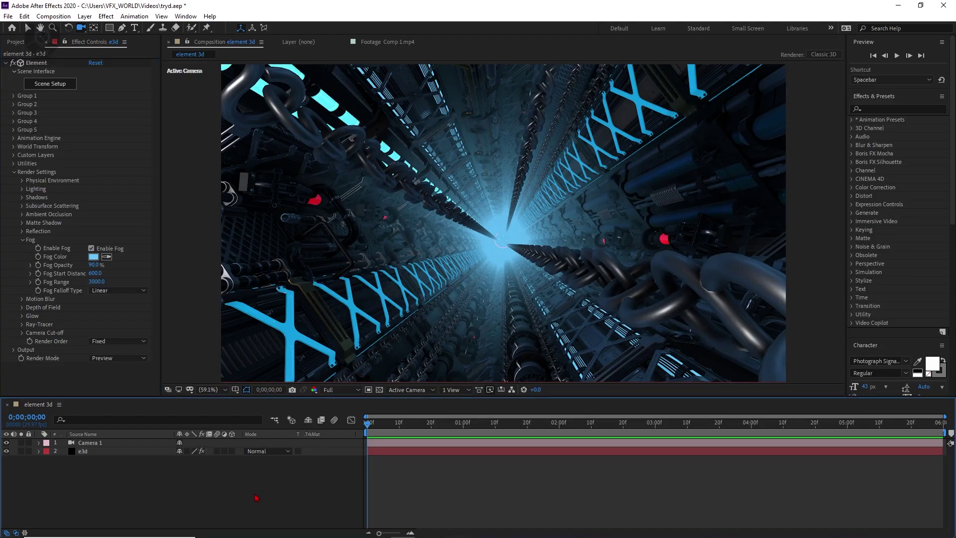
left_click(106, 443)
mouse_move(117, 451)
left_mouse_down()
mouse_move(122, 440)
mouse_move(124, 451)
left_mouse_up()
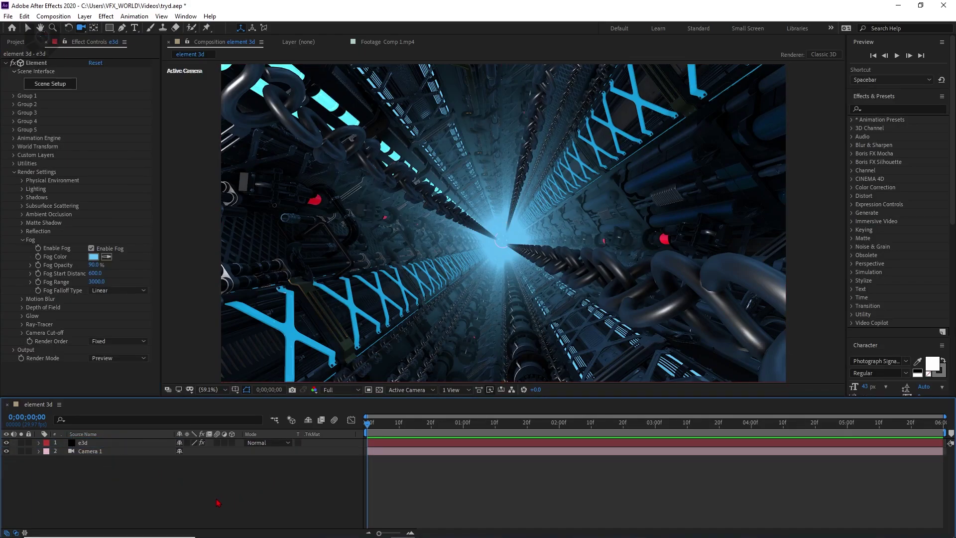
Add a parallel light with a purple color and enable shadow casting for it.
right_click(217, 503)
mouse_move(234, 388)
left_click(386, 427)
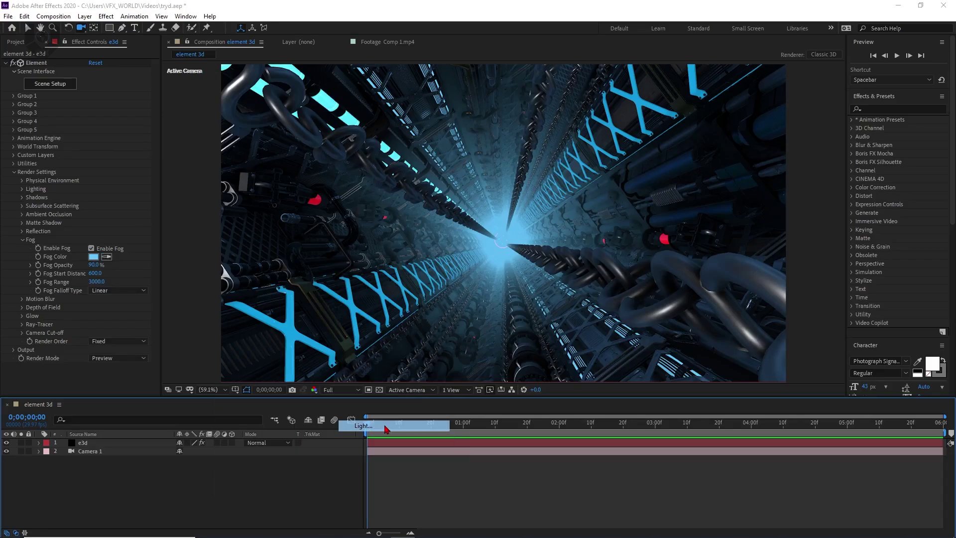
left_click(739, 184)
left_click(181, 264)
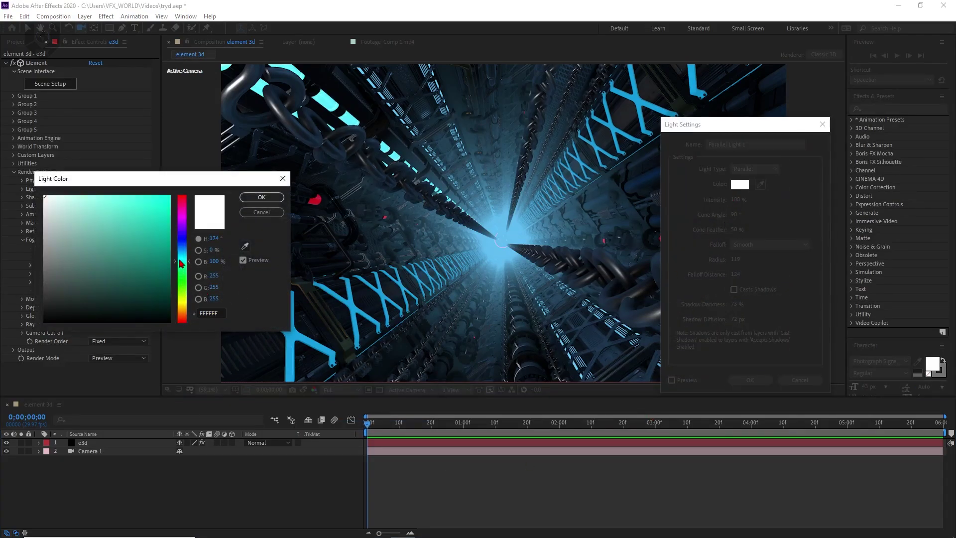
left_click_drag(181, 264, 181, 219)
left_click(166, 230)
left_click(262, 198)
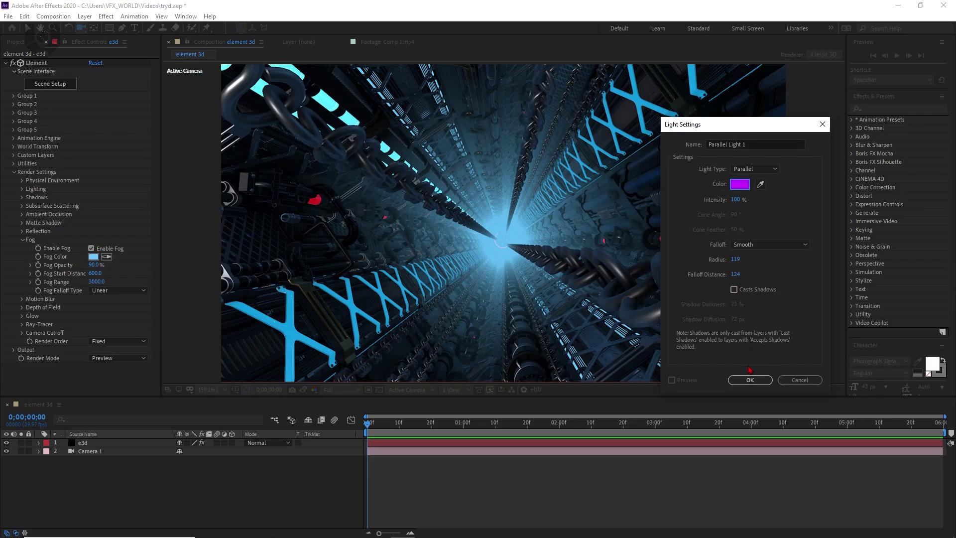
left_click(734, 289)
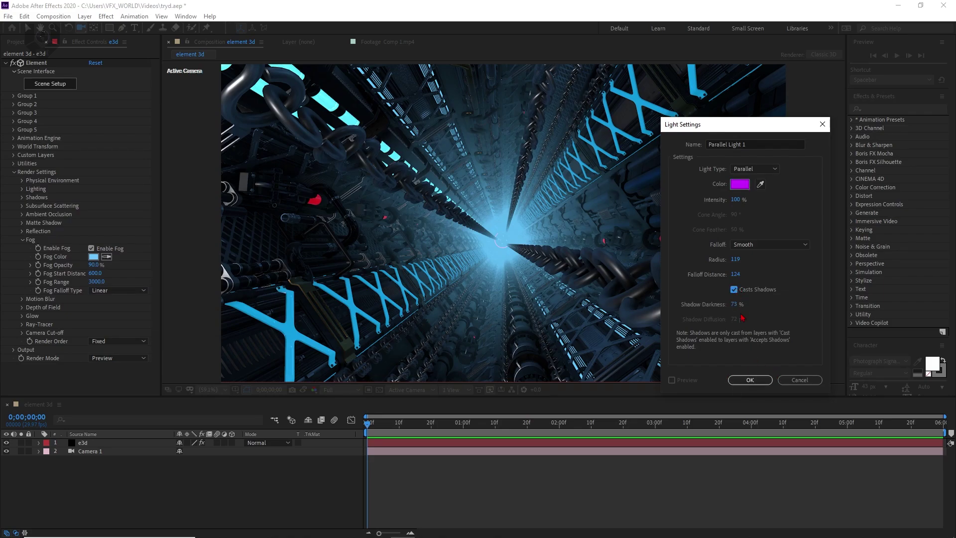
left_click(742, 379)
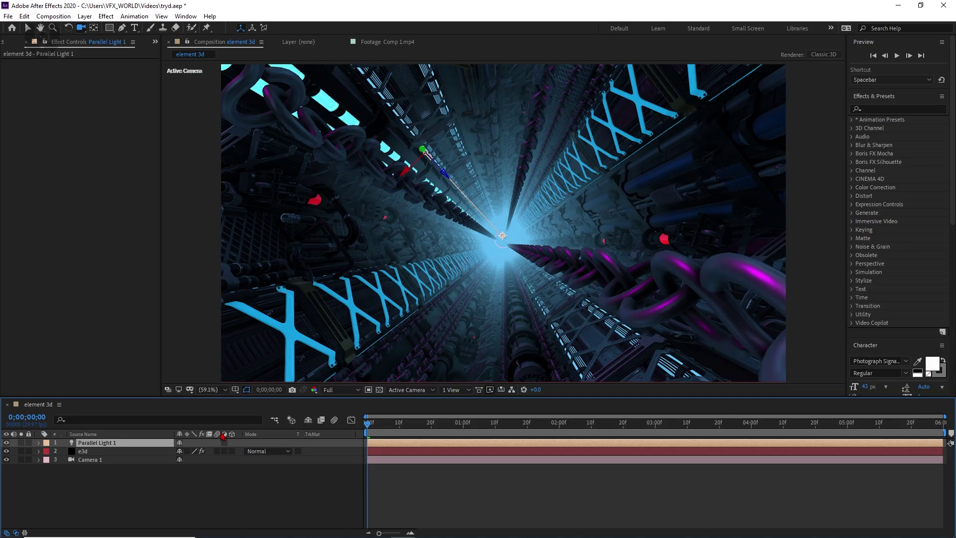
left_click(45, 514)
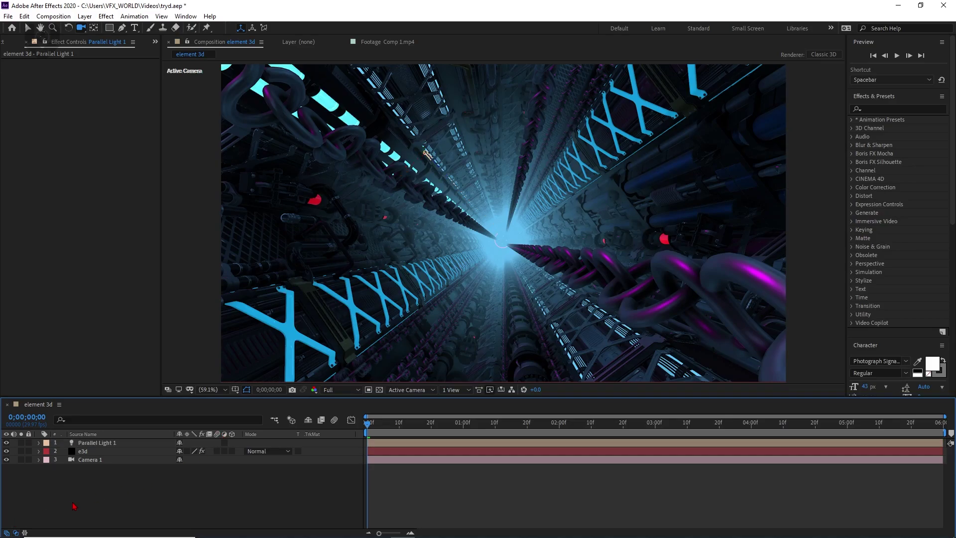
Duplicate the e3d layer and rename the upper copy e3d_glow.
left_click(102, 458)
left_click(106, 452)
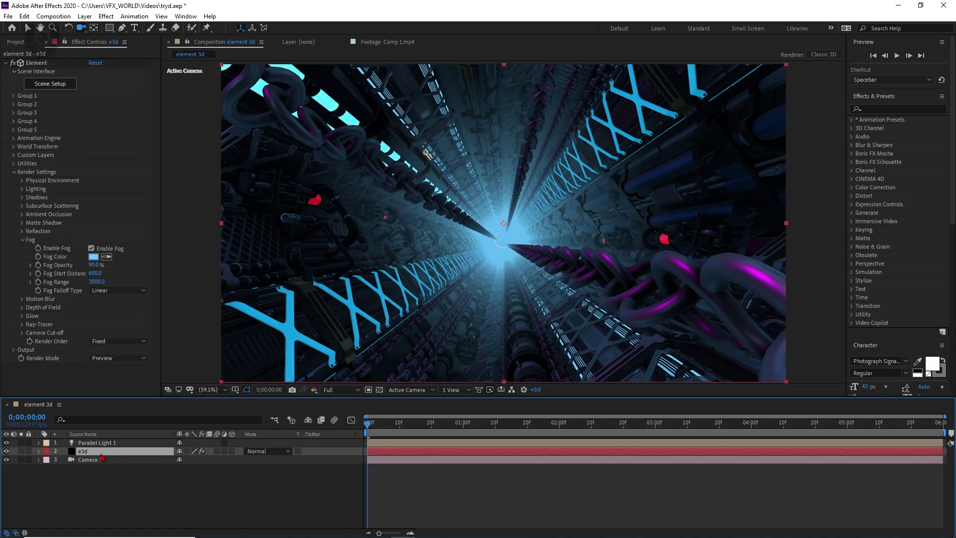
key("ctrl+d")
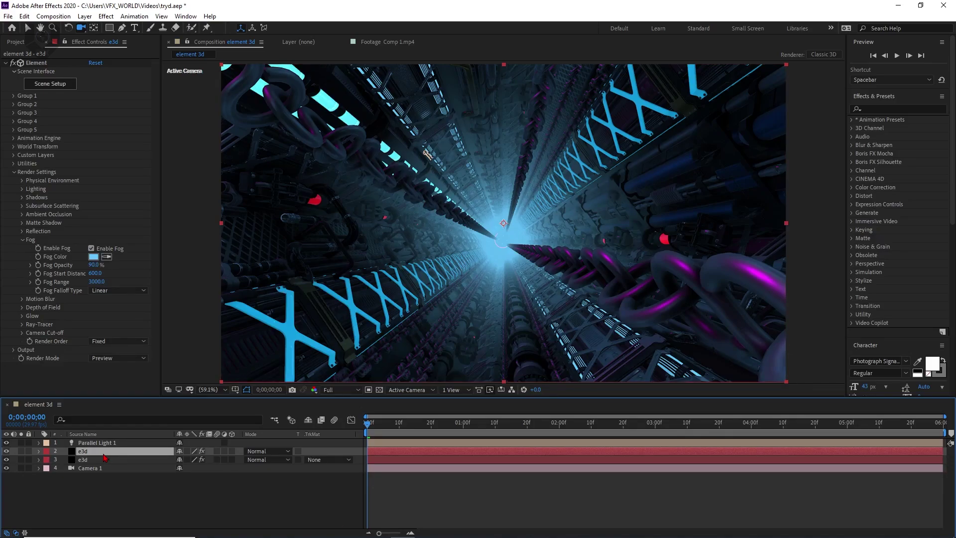
right_click(86, 451)
left_click(107, 447)
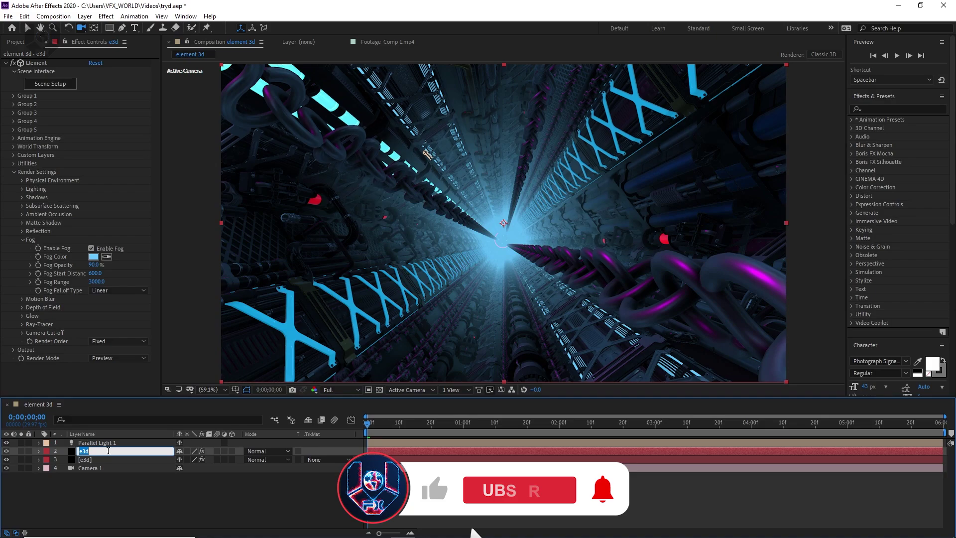
type("e3d_gl")
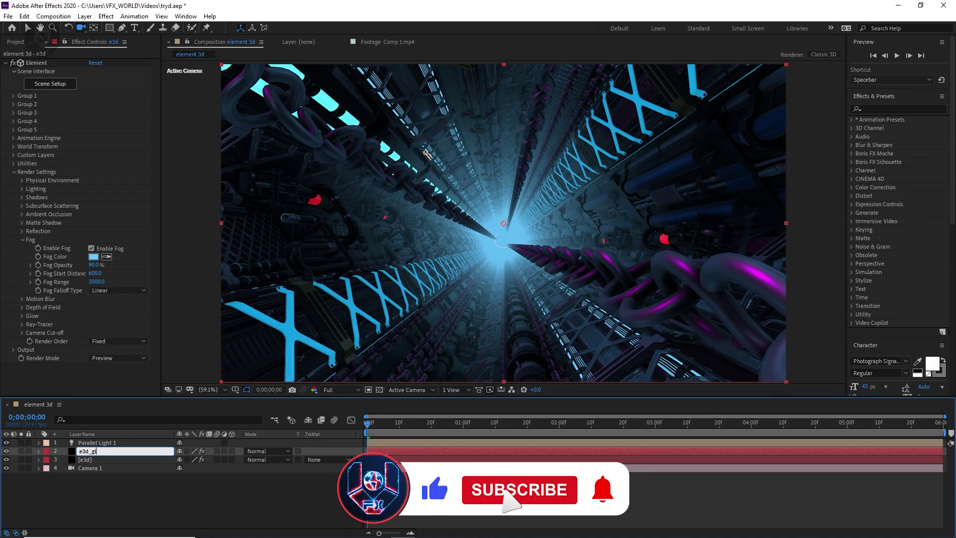
type("9o")
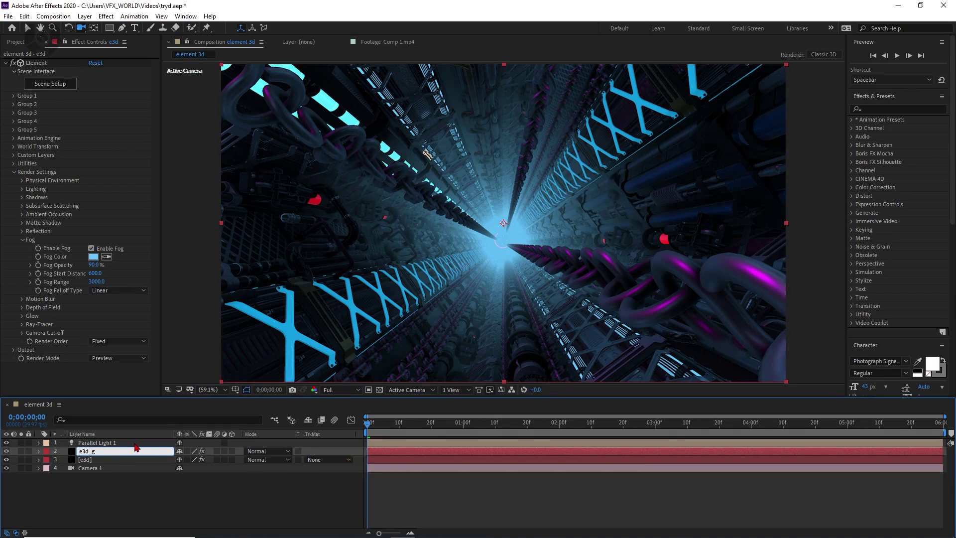
key("Return")
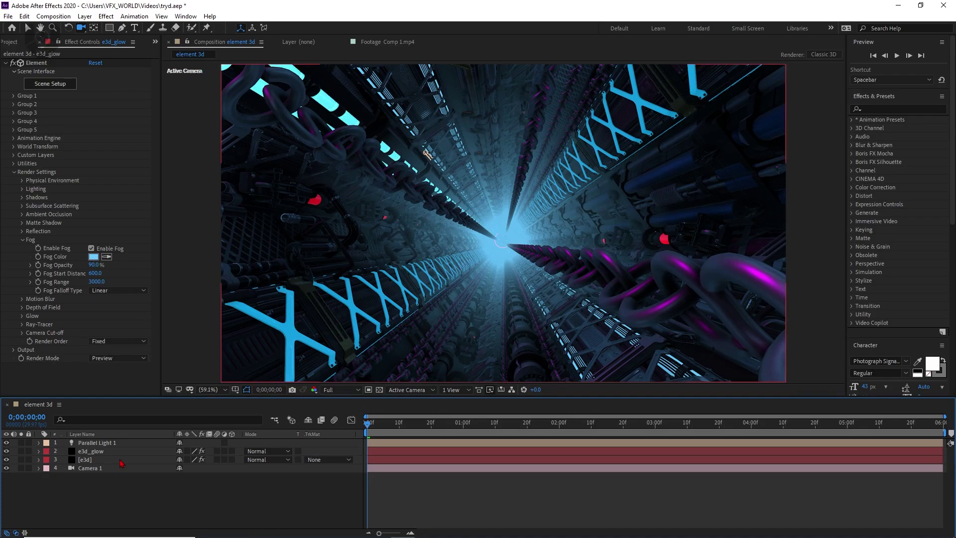
Set the Element output of the e3d_glow layer to show only the Illumination pass.
left_click(13, 349)
scroll(75, 299, "down", 5)
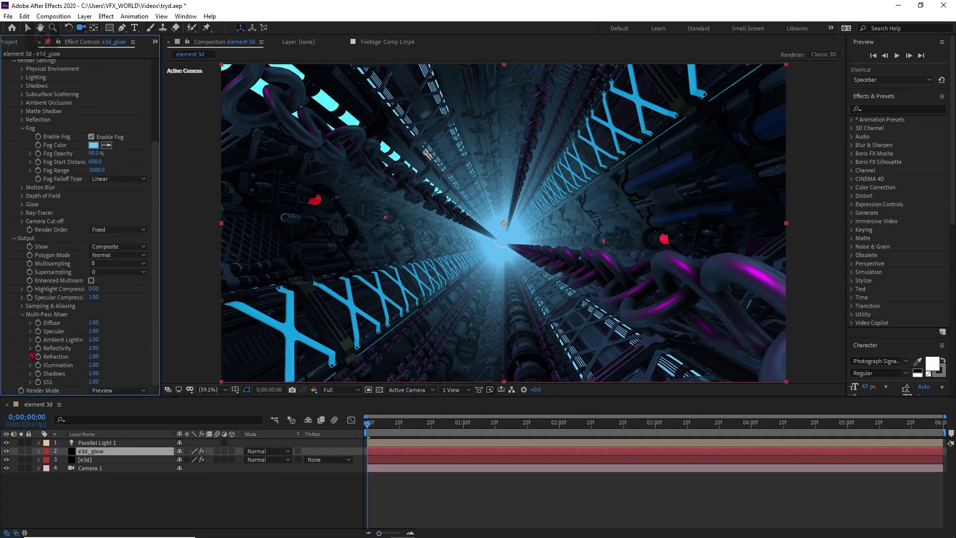
left_click(119, 246)
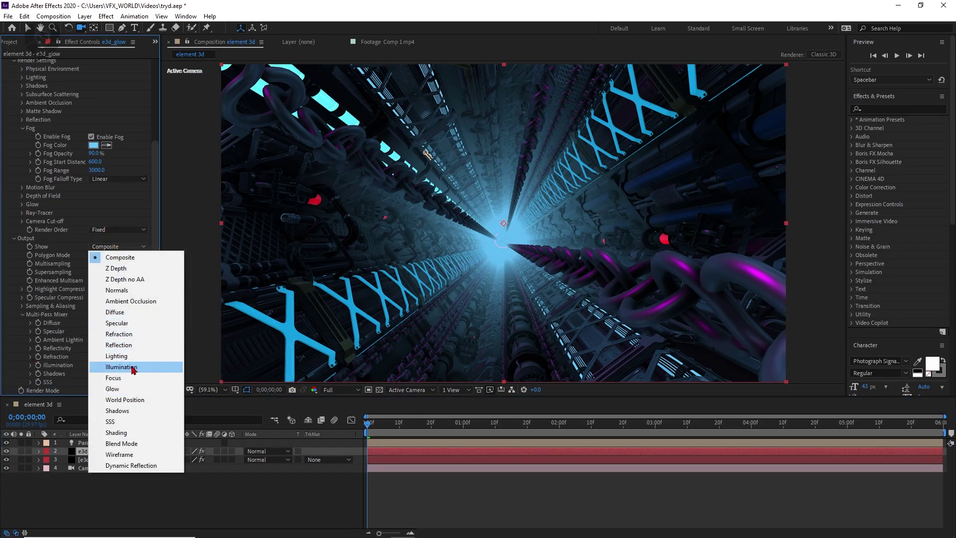
left_click(130, 367)
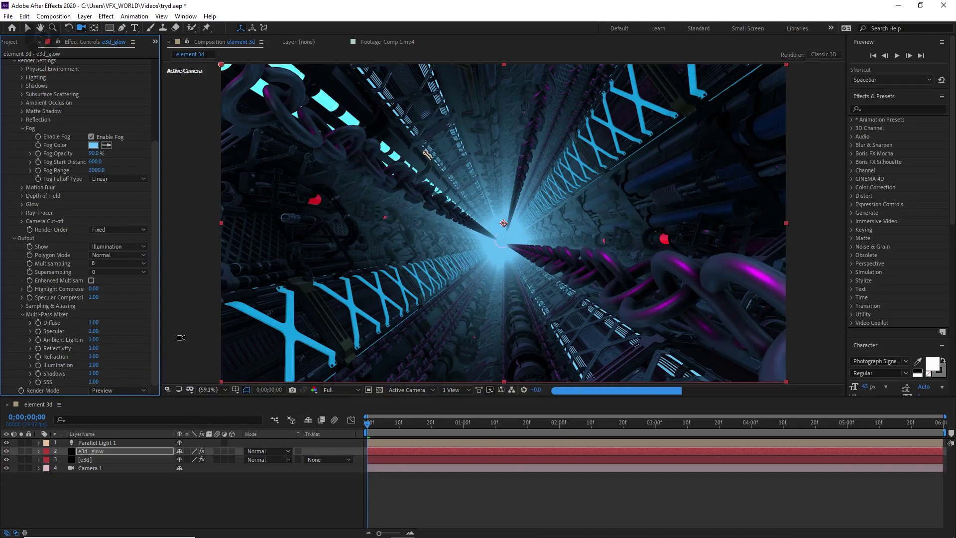
Find the Stylize Glow effect and apply it to the e3d_glow layer.
left_click(866, 109)
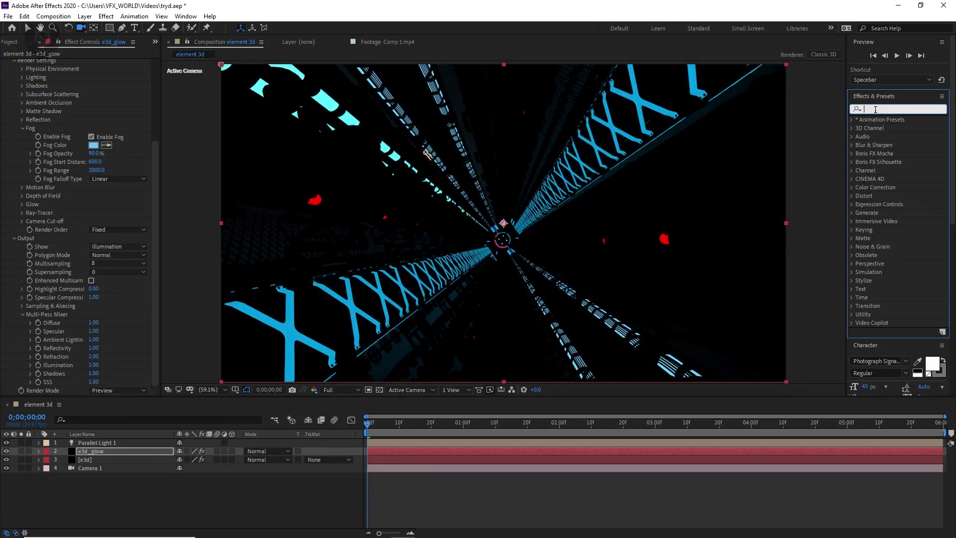
type("glow")
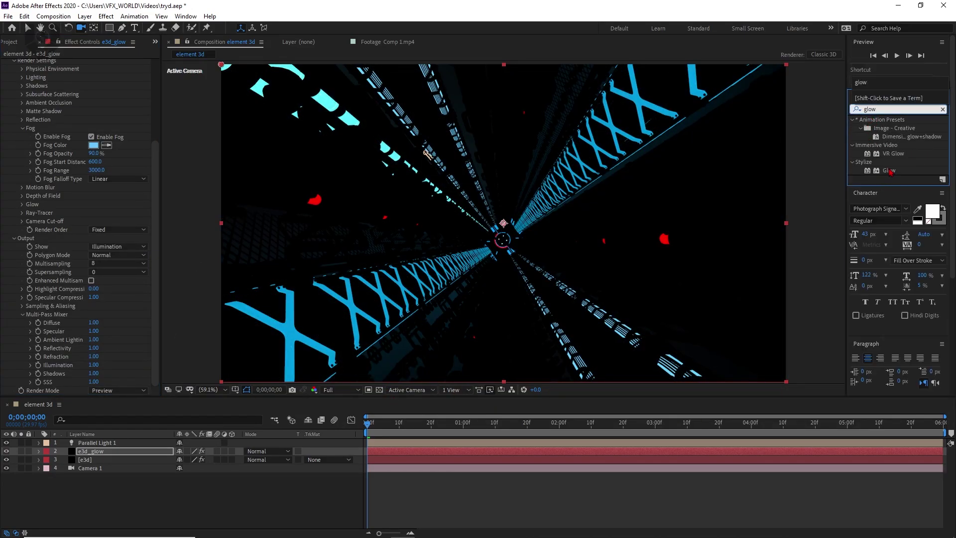
double_click(889, 170)
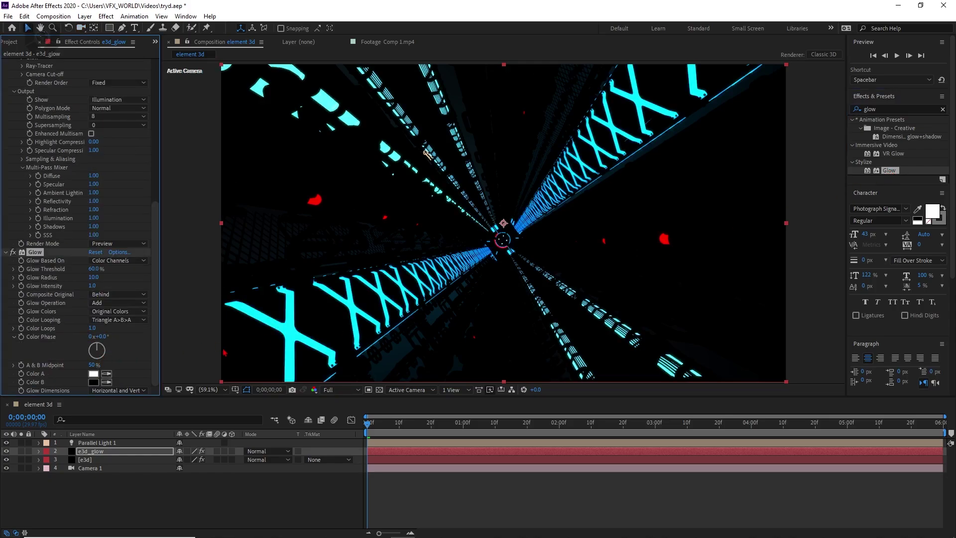
Set the blending mode of the e3d_glow layer to Add and deselect the layer.
left_click(267, 451)
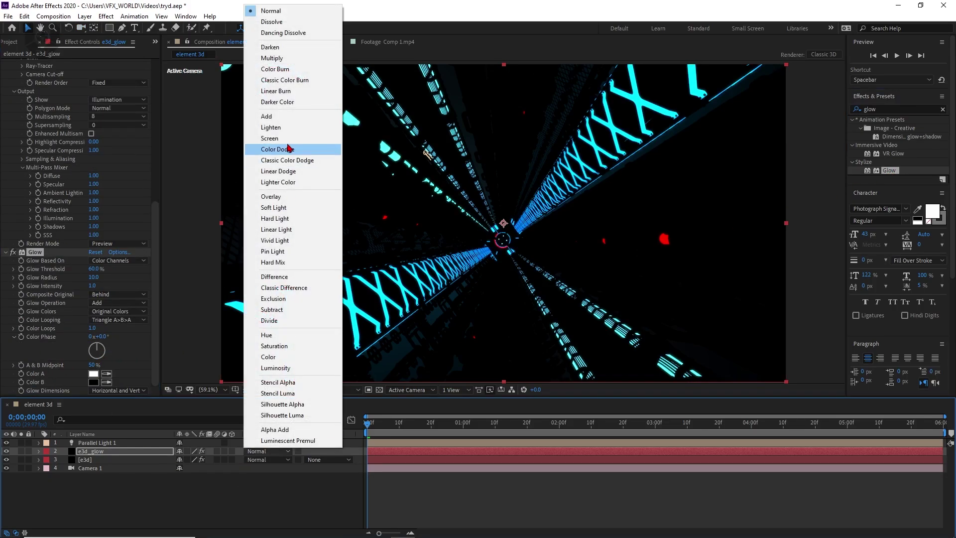
left_click(295, 119)
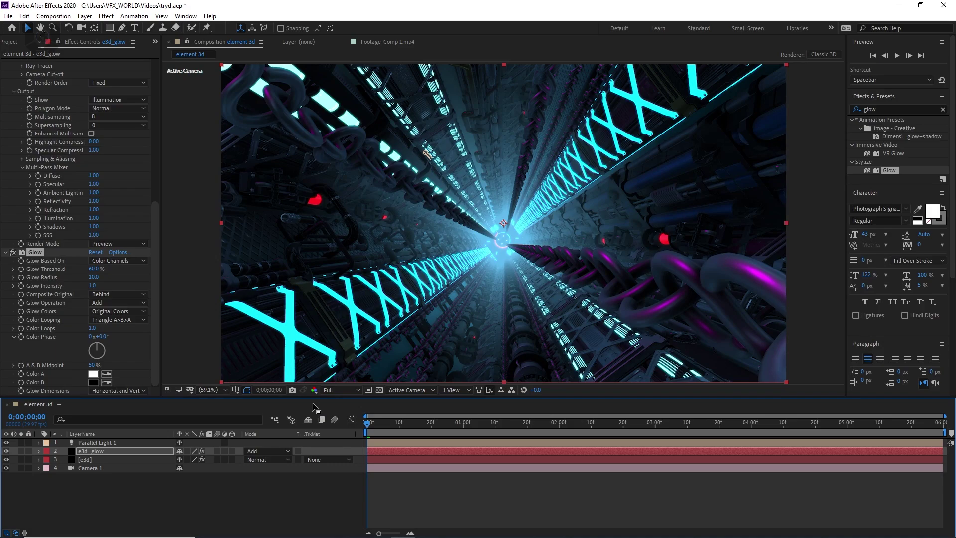
left_click(266, 484)
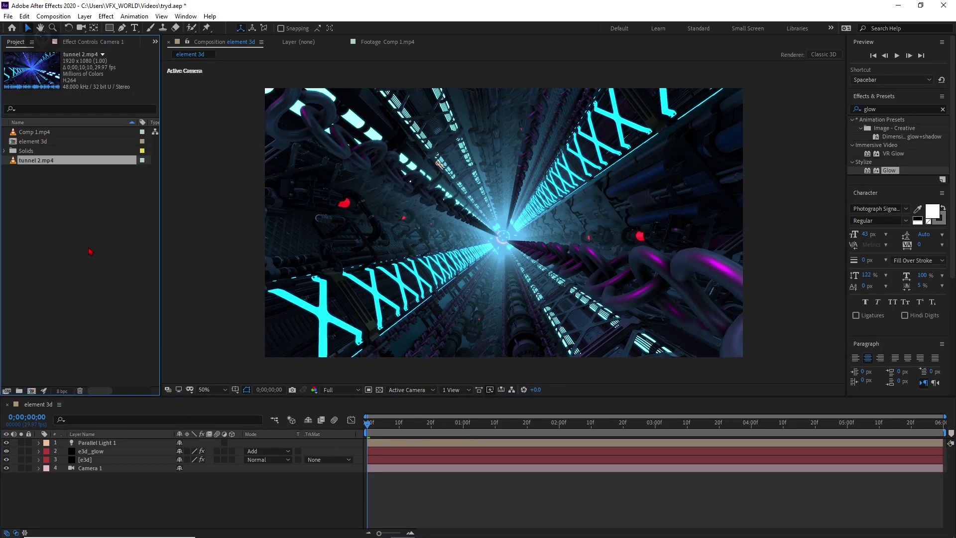
Preview the reference clips tunnel 2.mp4 and Comp 1.mp4 from the project footage.
double_click(46, 160)
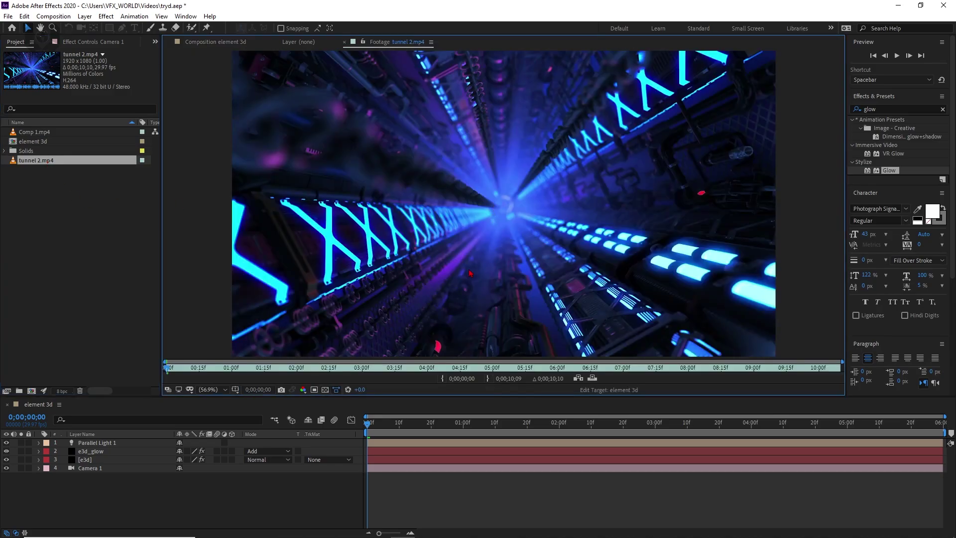
key("space")
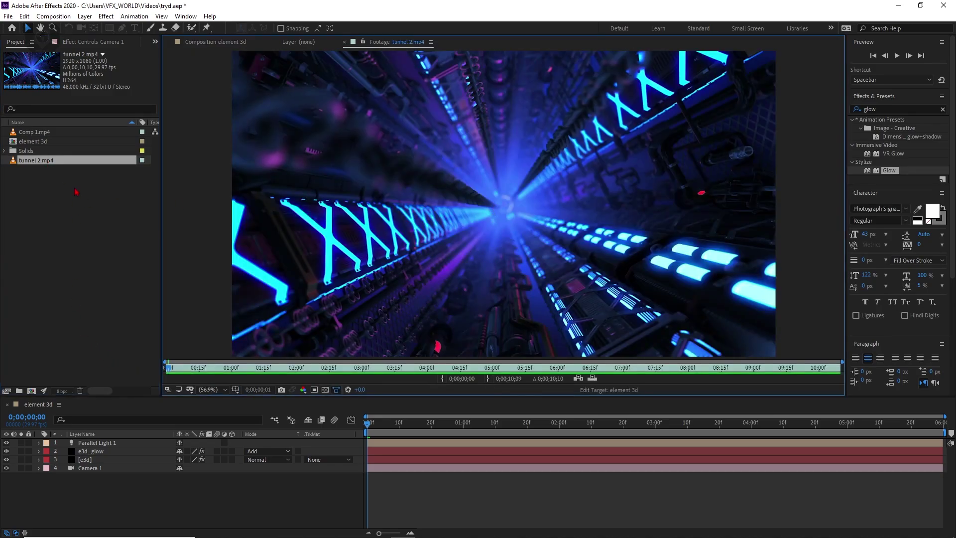
double_click(35, 132)
key("space")
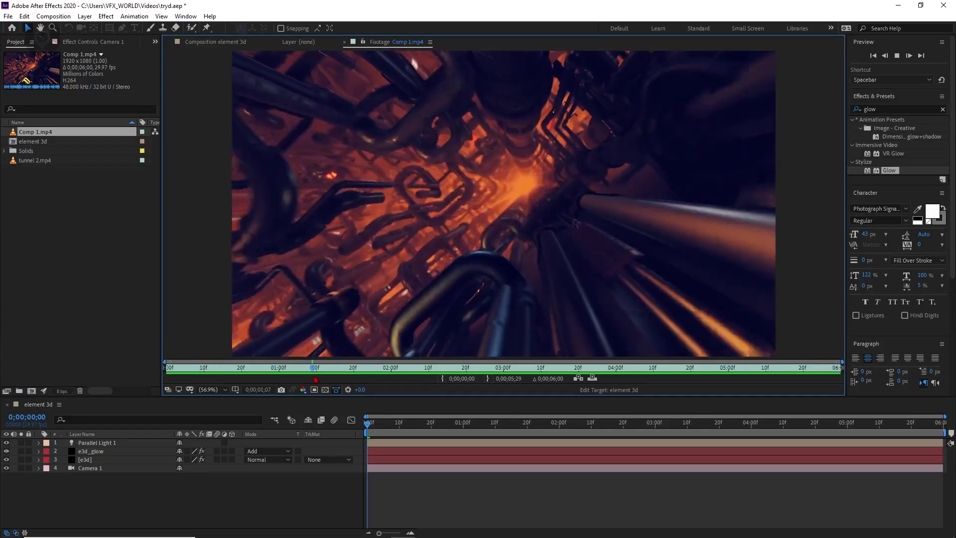
key("space")
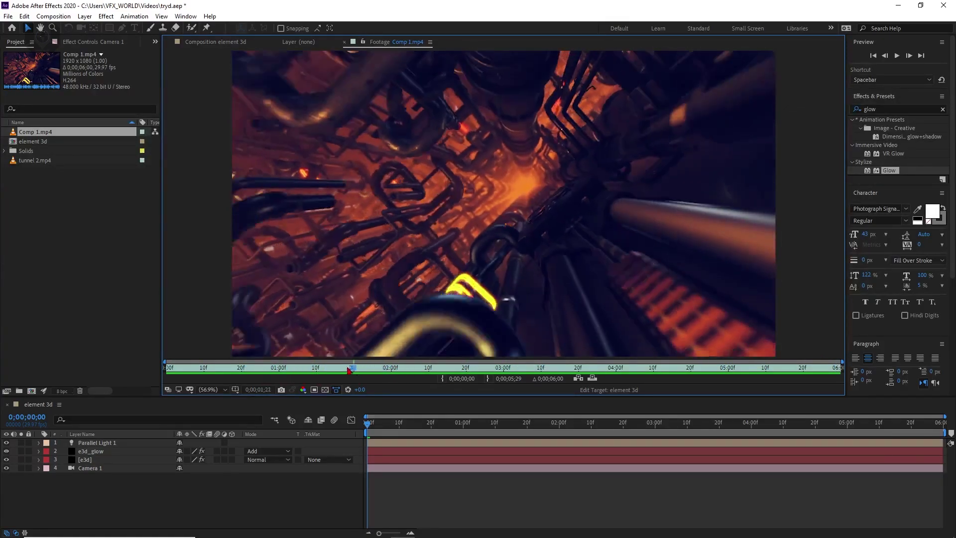
key("Home")
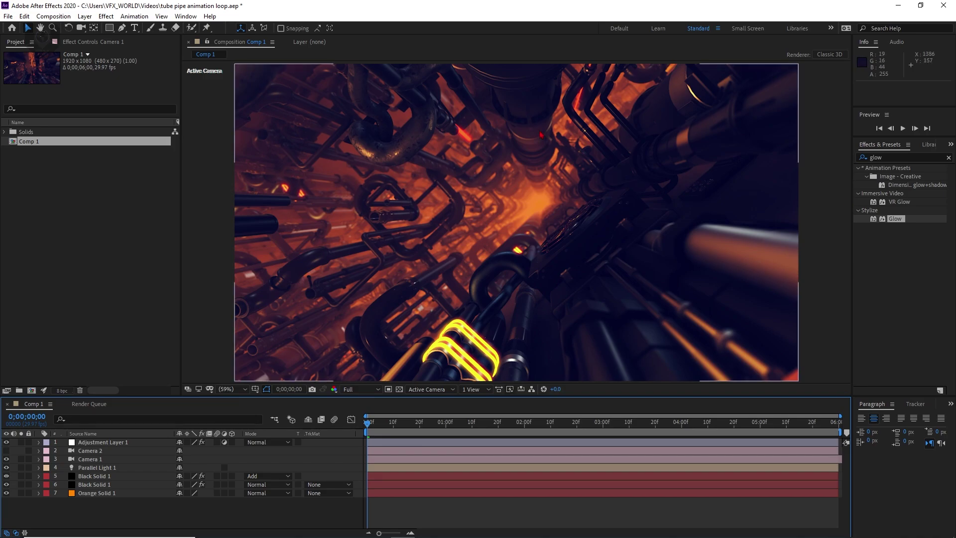
Open the Element scene setup of the lower Black Solid 1 layer in the tube pipe project and examine the pipe model from several angles.
left_click(106, 486)
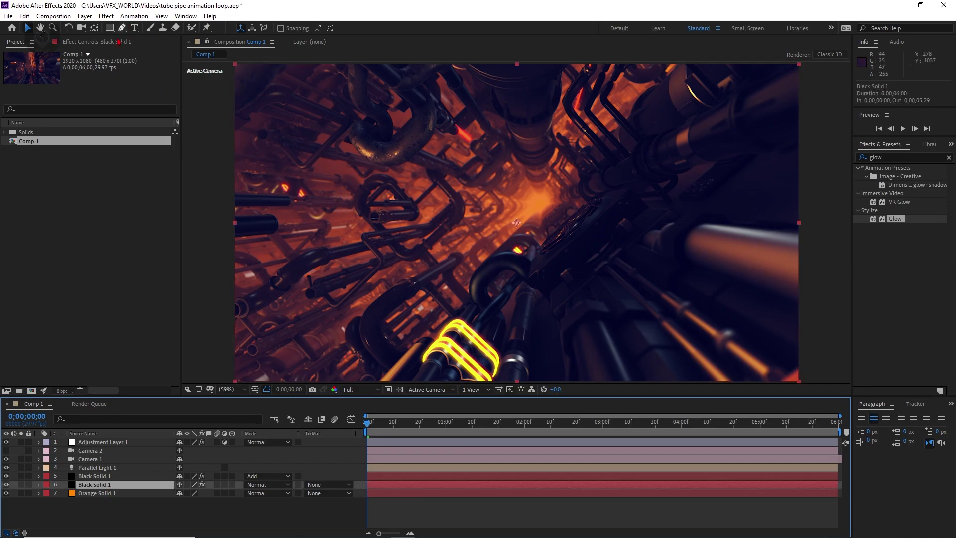
left_click(111, 42)
left_click(65, 89)
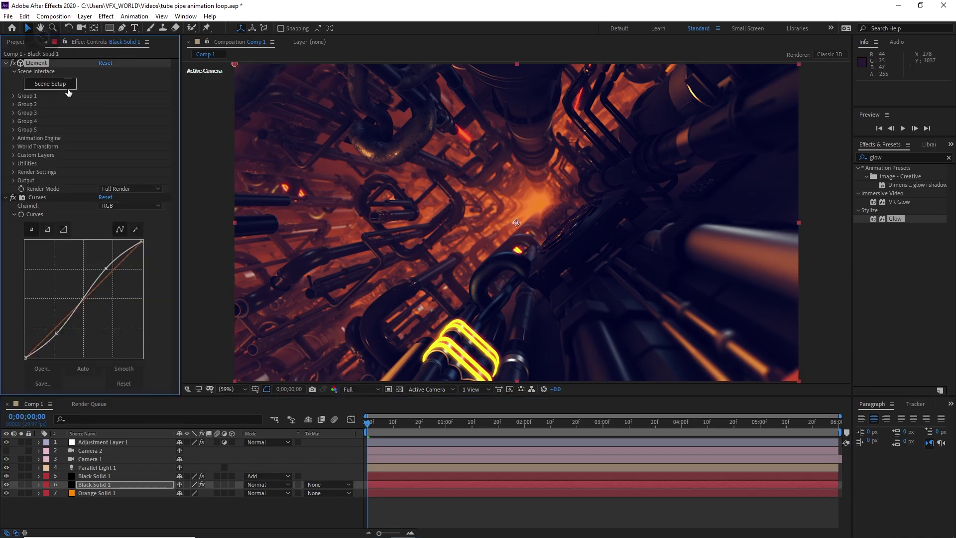
left_click(67, 88)
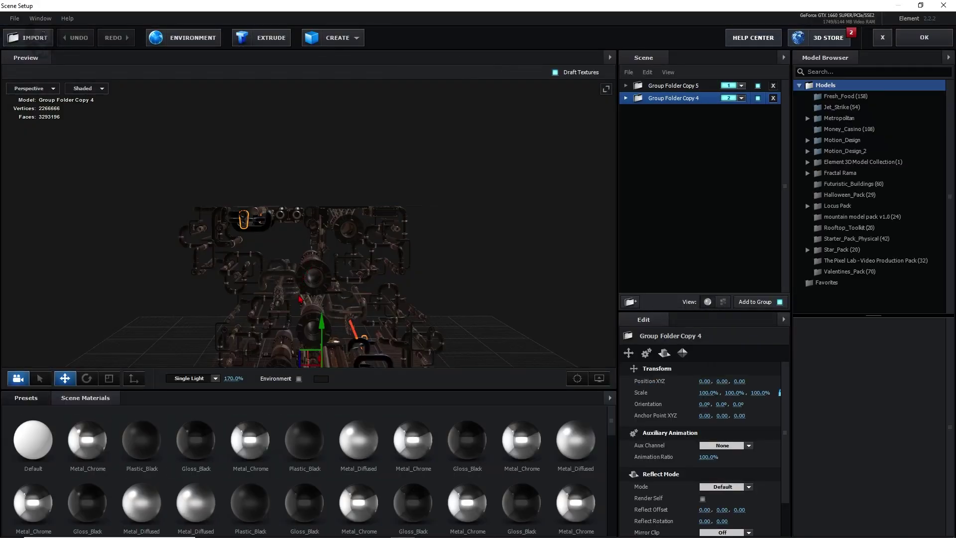
left_click_drag(300, 299, 354, 325)
middle_click_drag(253, 343, 281, 280)
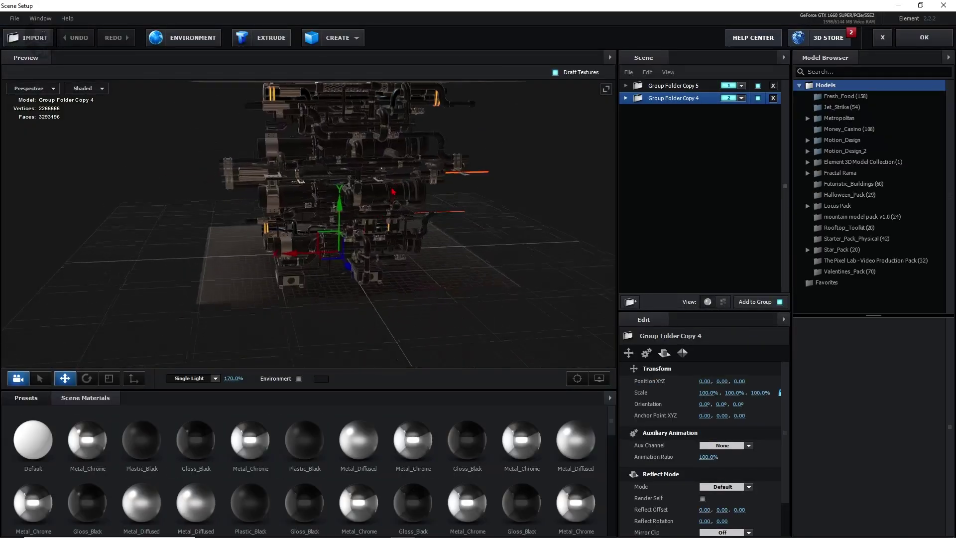
scroll(281, 280, "down", 2)
left_click_drag(281, 281, 218, 328)
left_click_drag(470, 246, 181, 215)
left_click_drag(274, 268, 374, 190)
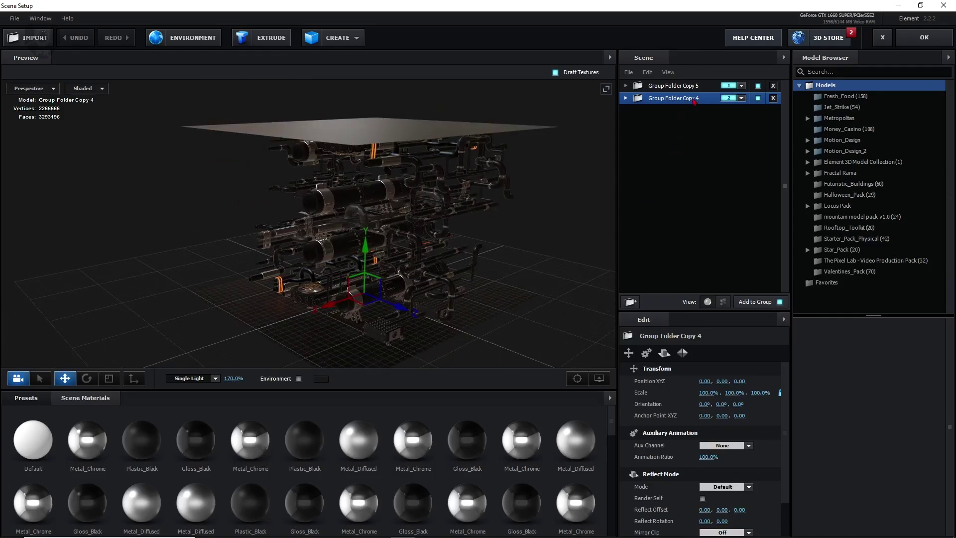
Inspect Group Folder Copy 5 and Group Folder Copy 4 in the Element scene, and close the scene setup.
left_click(697, 86)
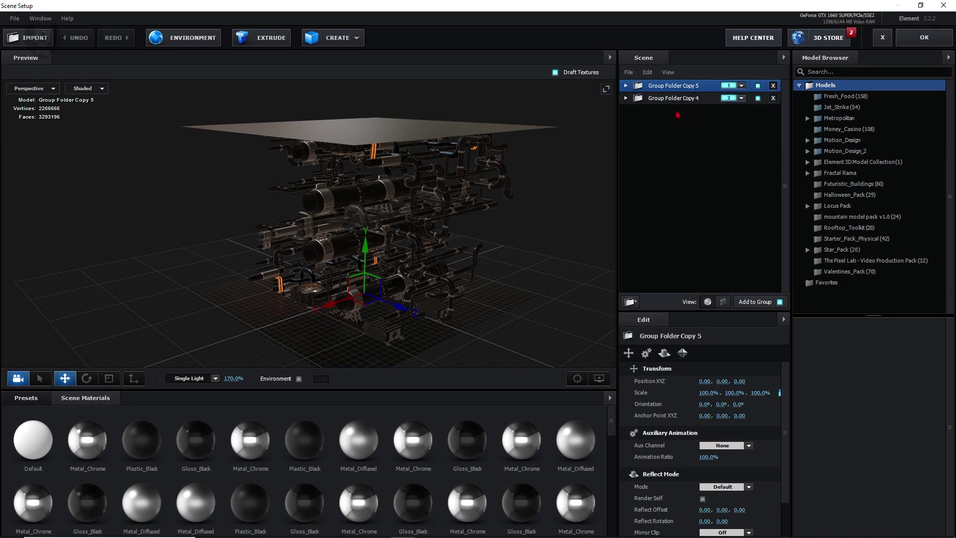
left_click(689, 102)
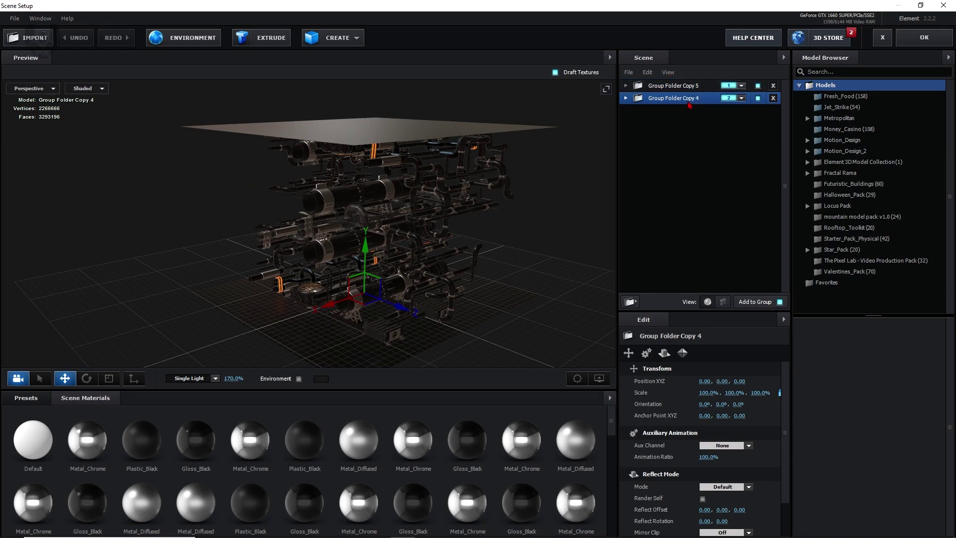
left_click(693, 85)
left_click_drag(464, 175, 408, 218)
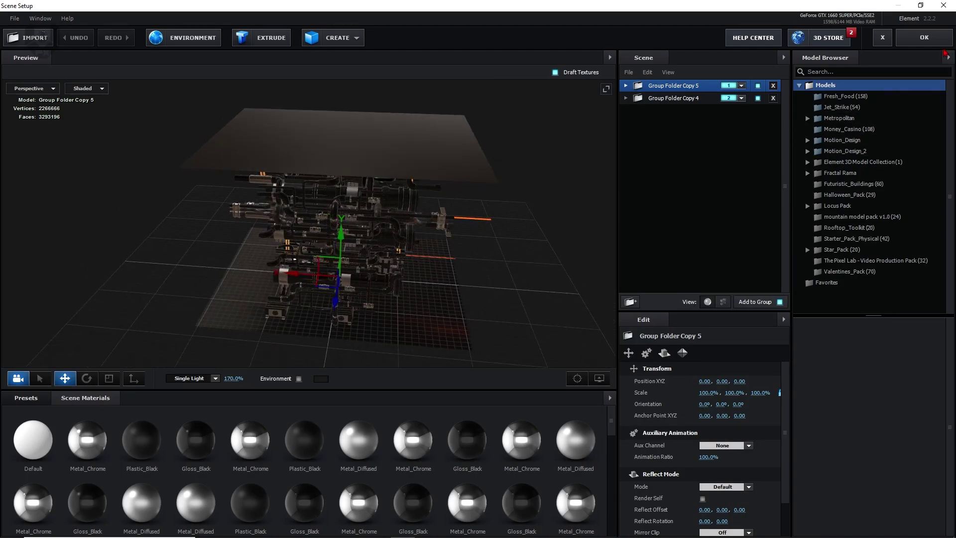
left_click(923, 38)
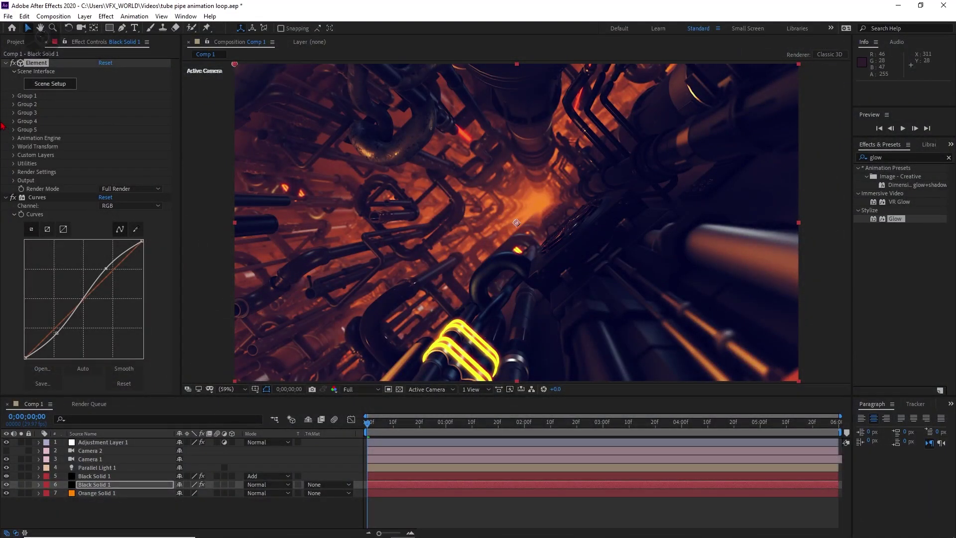
Collapse the Curves effect and review the Particle Replicator settings of Group 1 in the Element effect.
left_click(6, 198)
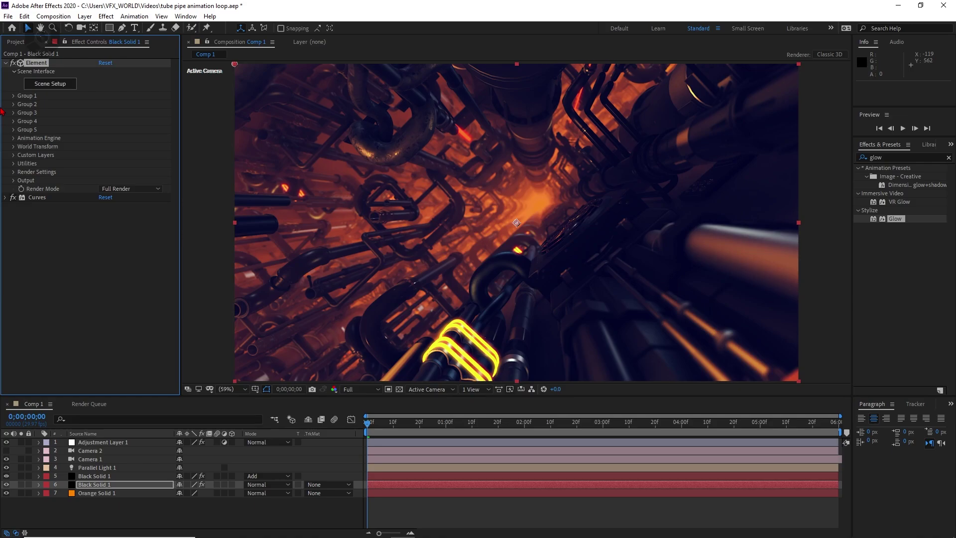
left_click(13, 96)
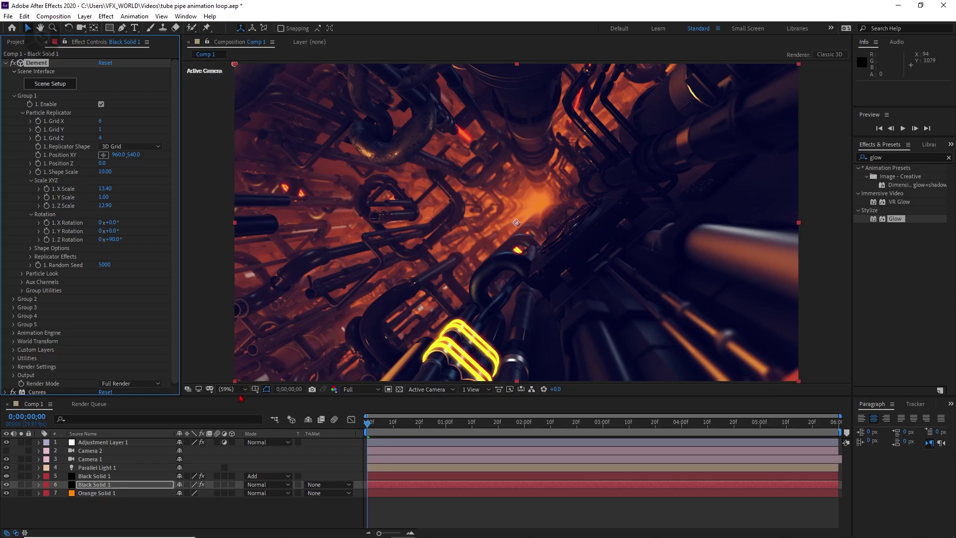
Disable Camera 1 and examine the pipe scene from other angles through Camera 2, and return to the Camera 1 view.
left_click(63, 461)
left_click(6, 459)
left_click(6, 450)
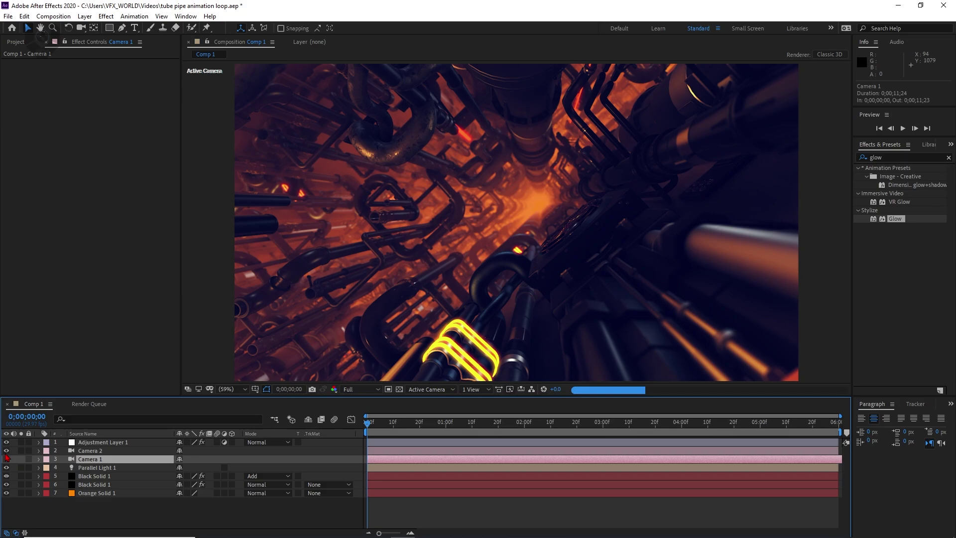
left_click(89, 450)
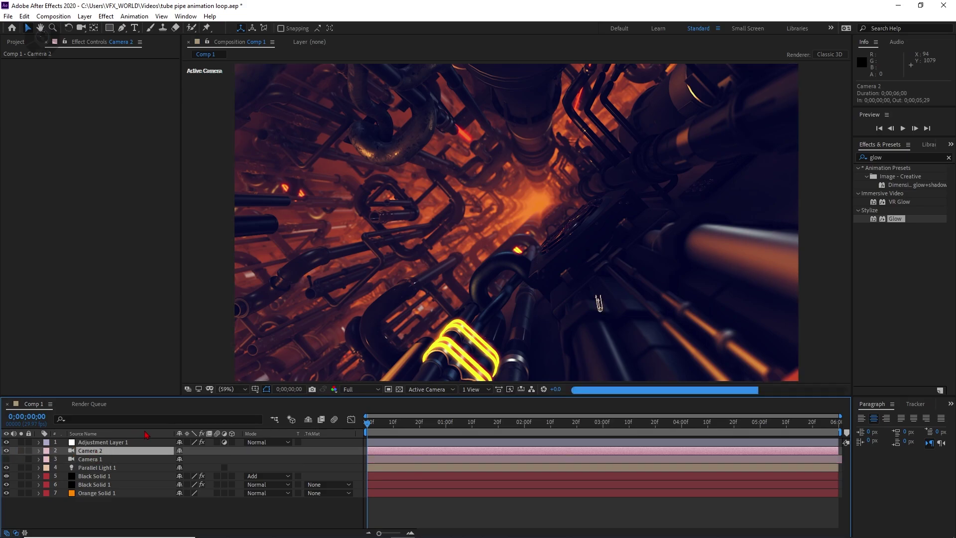
left_click(81, 28)
left_click_drag(468, 297, 484, 297)
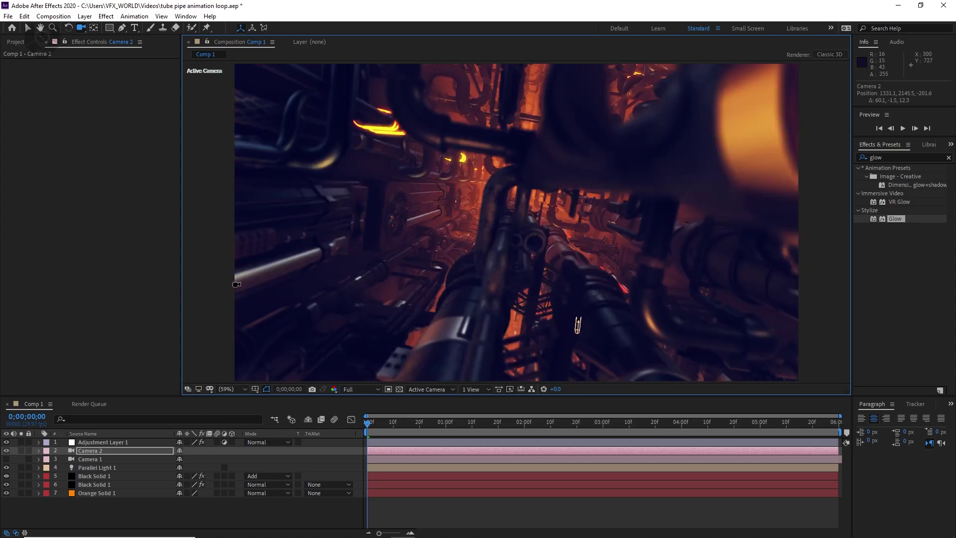
left_click_drag(368, 288, 371, 288)
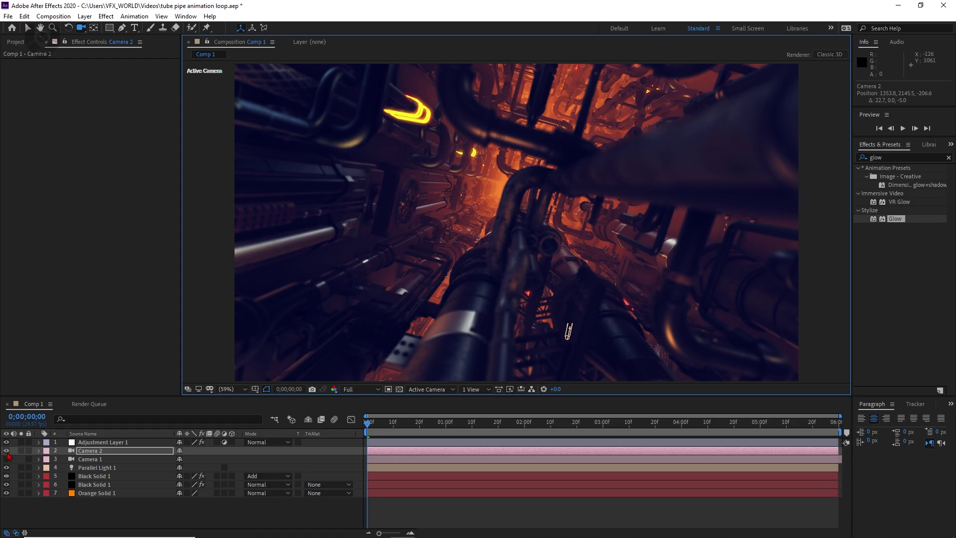
left_click(6, 450)
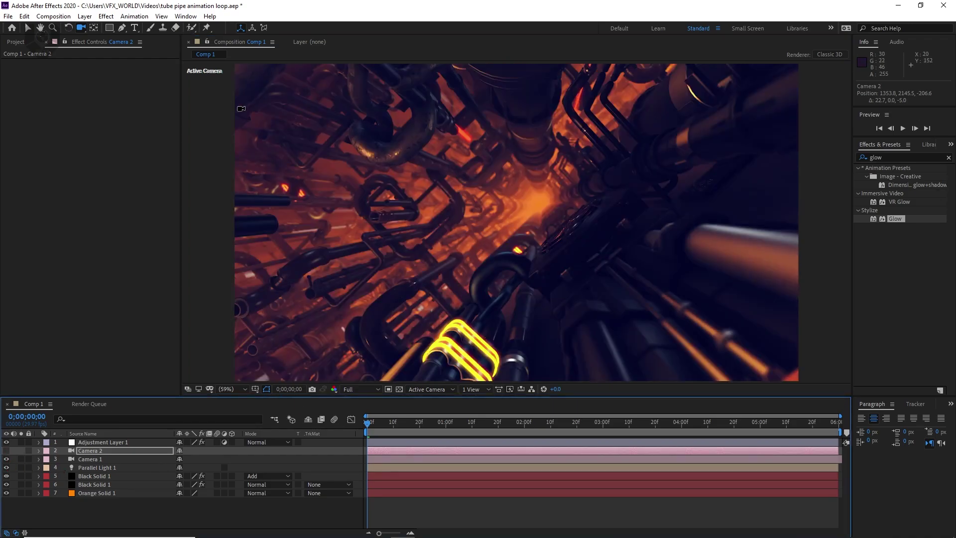